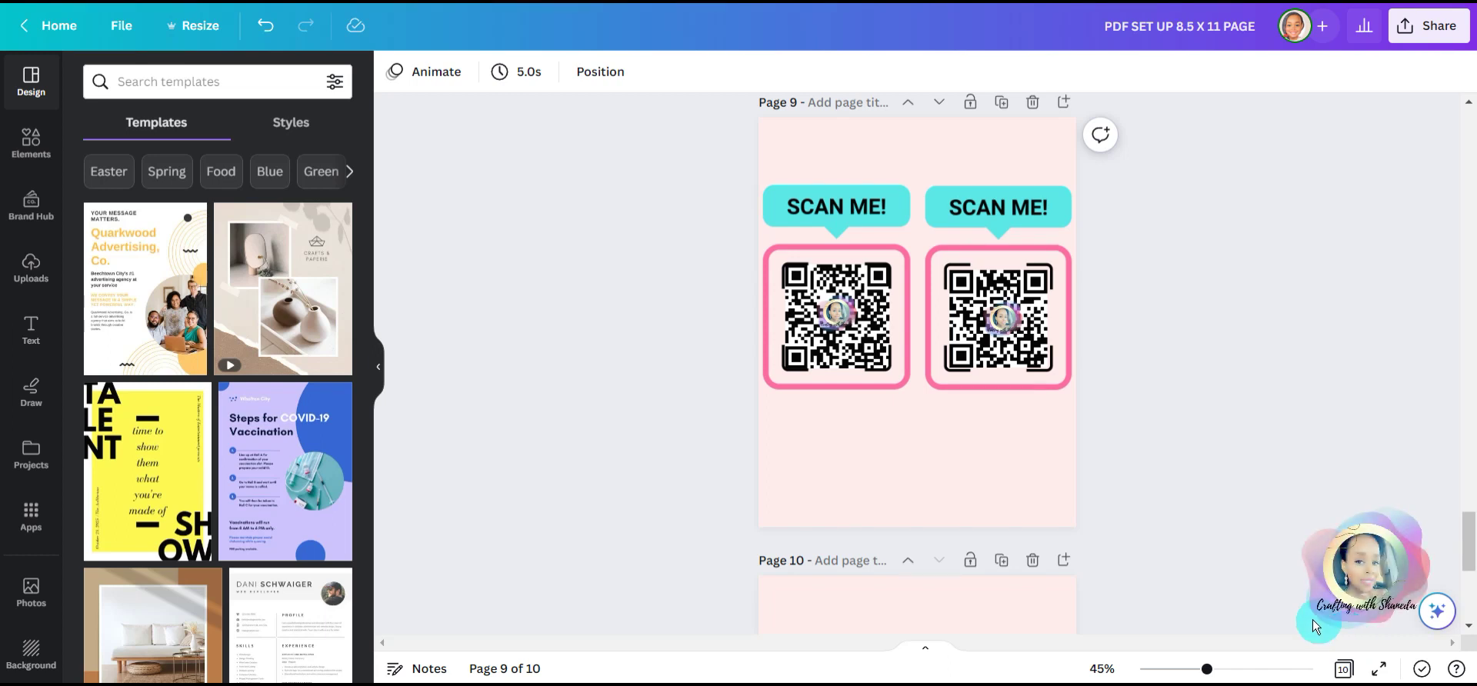
Zoom in on page 9's QR codes and select the two Scan me QR groups.
{"action": "left_click_drag", "start_coordinate": [1209, 672], "coordinate": [1235, 672]}
{"action": "left_click", "coordinate": [1068, 343]}
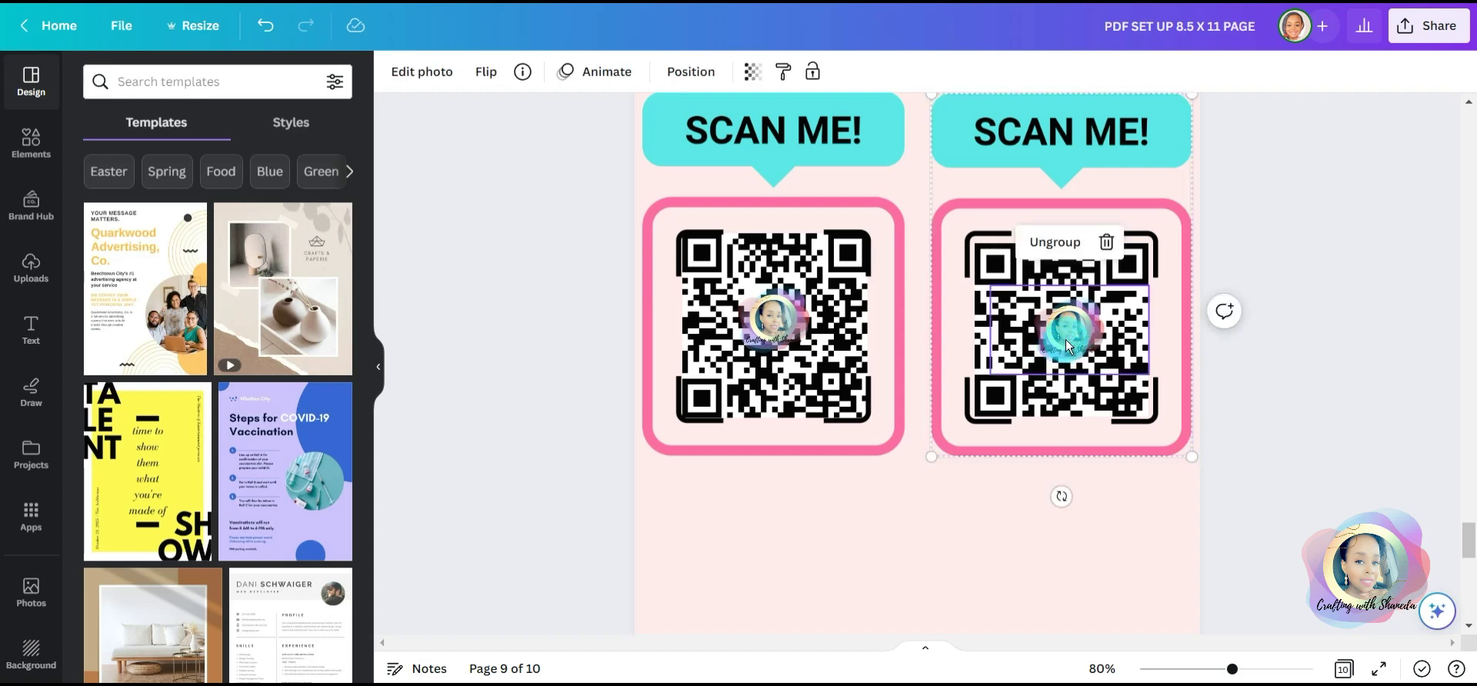
{"action": "left_click_drag", "start_coordinate": [1066, 344], "coordinate": [898, 523]}
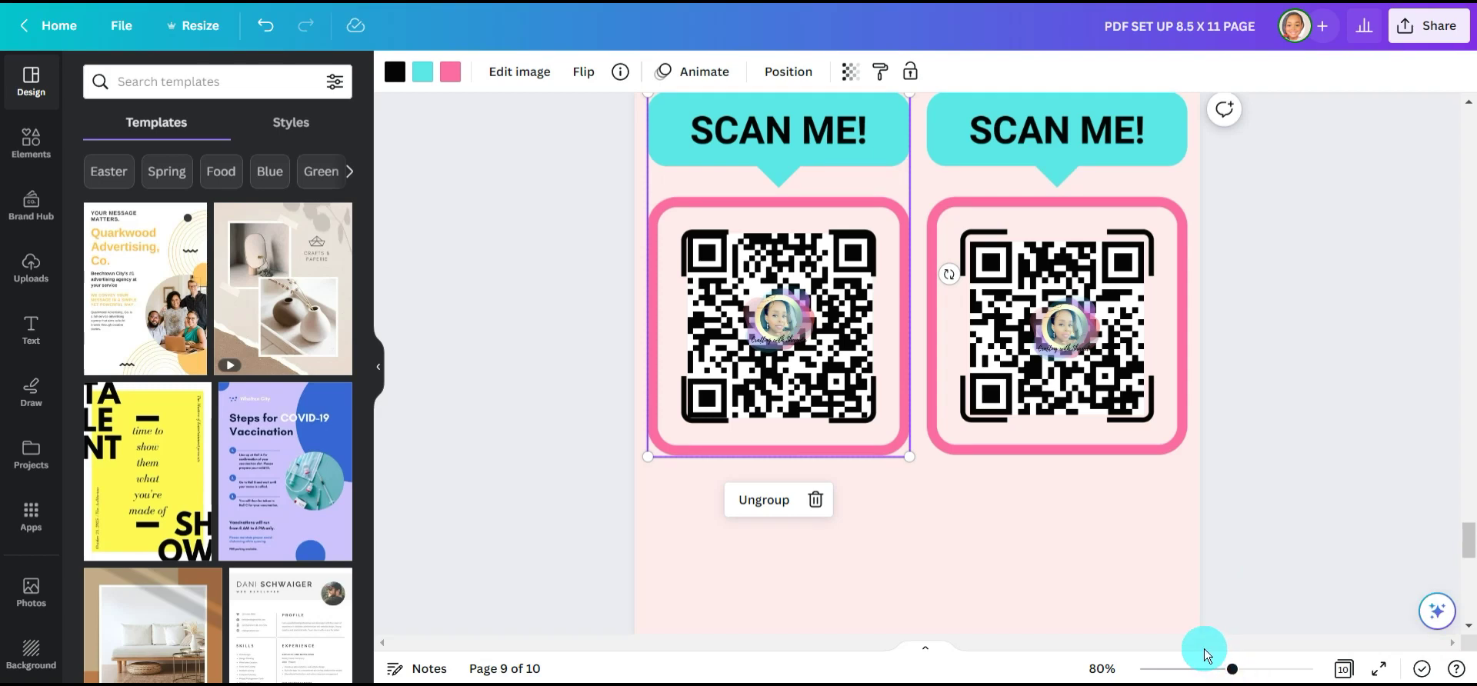
{"action": "mouse_move", "coordinate": [1232, 667]}
{"action": "left_mouse_down"}
{"action": "mouse_move", "coordinate": [1252, 662]}
{"action": "mouse_move", "coordinate": [1223, 663]}
{"action": "left_mouse_up"}
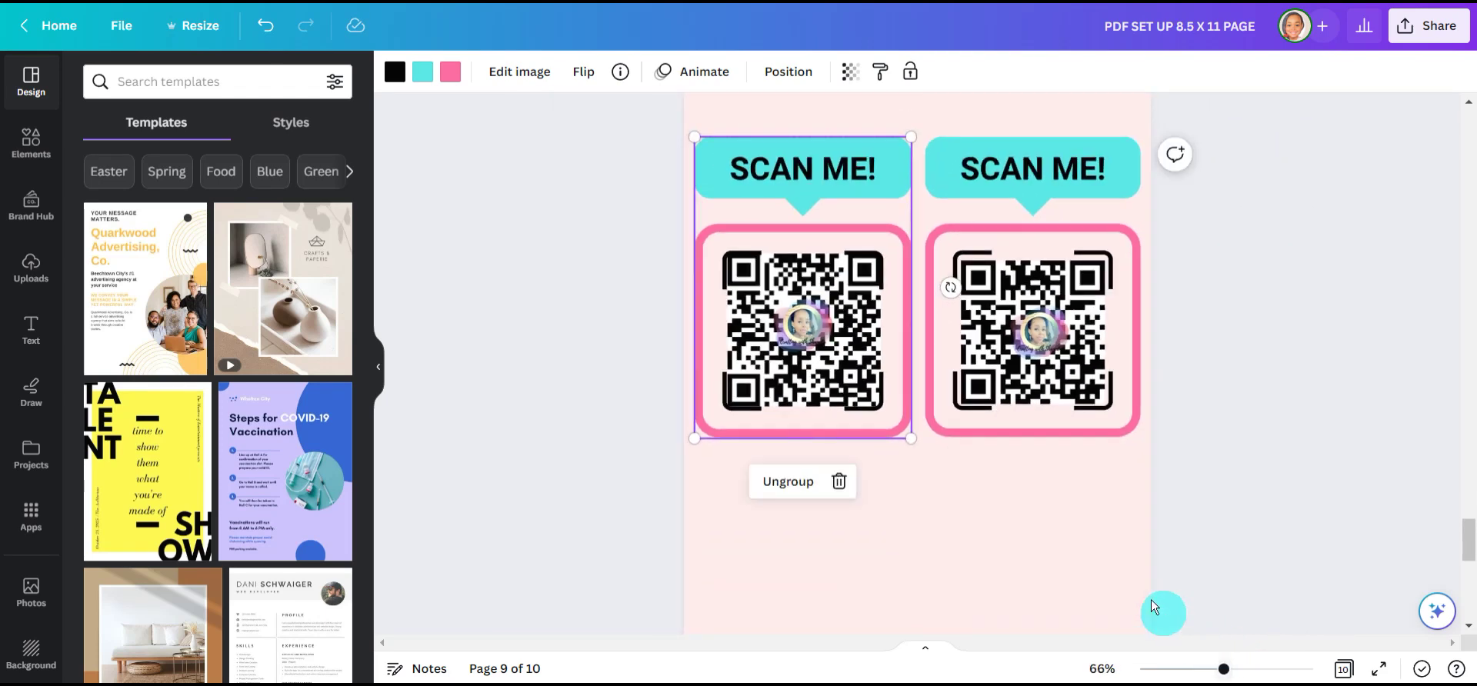
Add a blank page after page 10 so the design has 11 pages.
{"action": "scroll", "coordinate": [1109, 552], "scroll_direction": "down", "scroll_amount": 5}
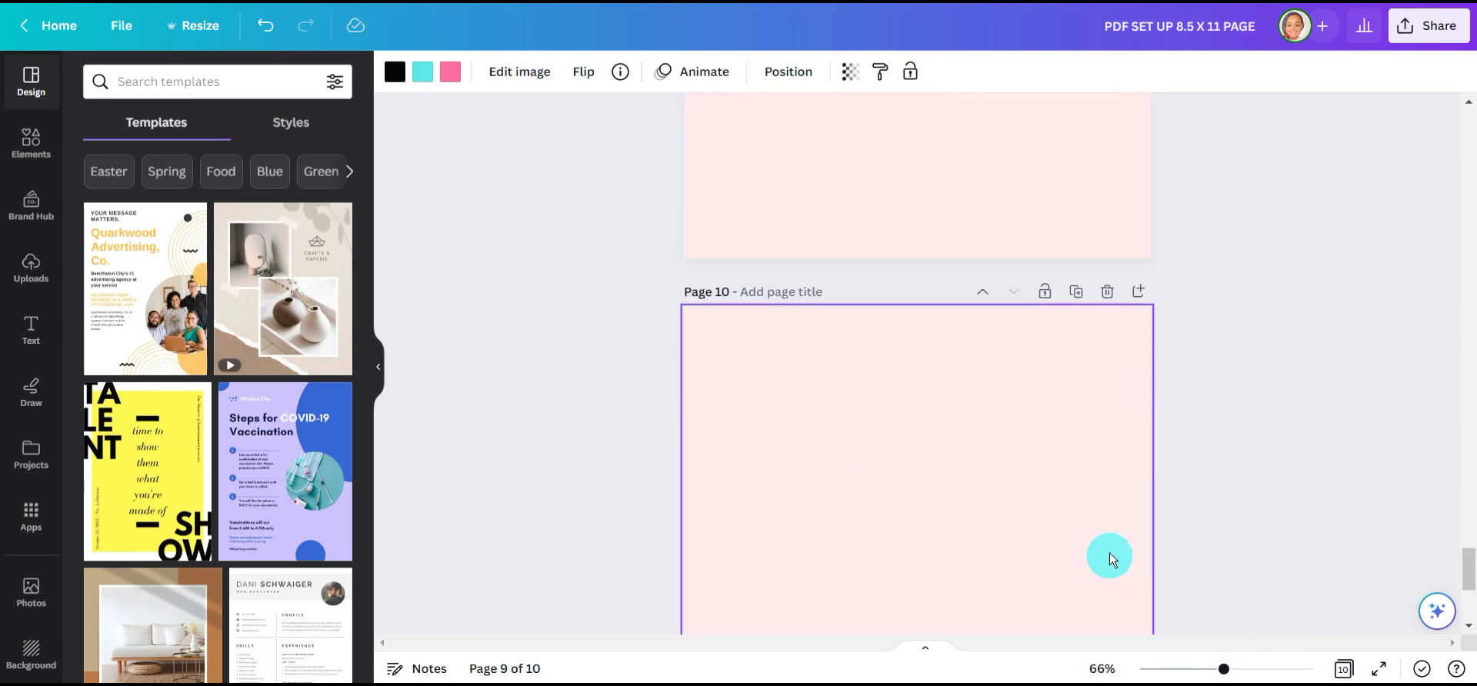
{"action": "left_click", "coordinate": [1139, 299]}
{"action": "scroll", "coordinate": [1131, 312], "scroll_direction": "up", "scroll_amount": 5}
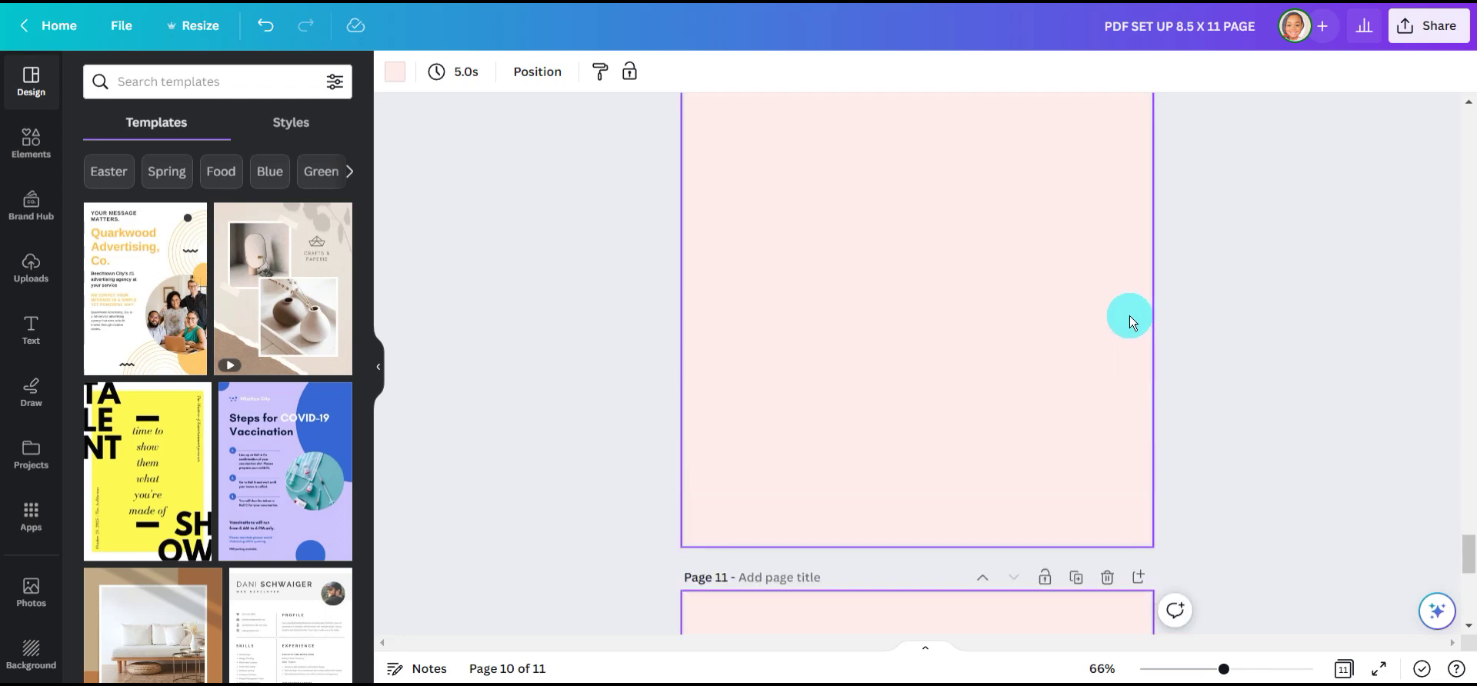
{"action": "scroll", "coordinate": [1125, 320], "scroll_direction": "up", "scroll_amount": 1}
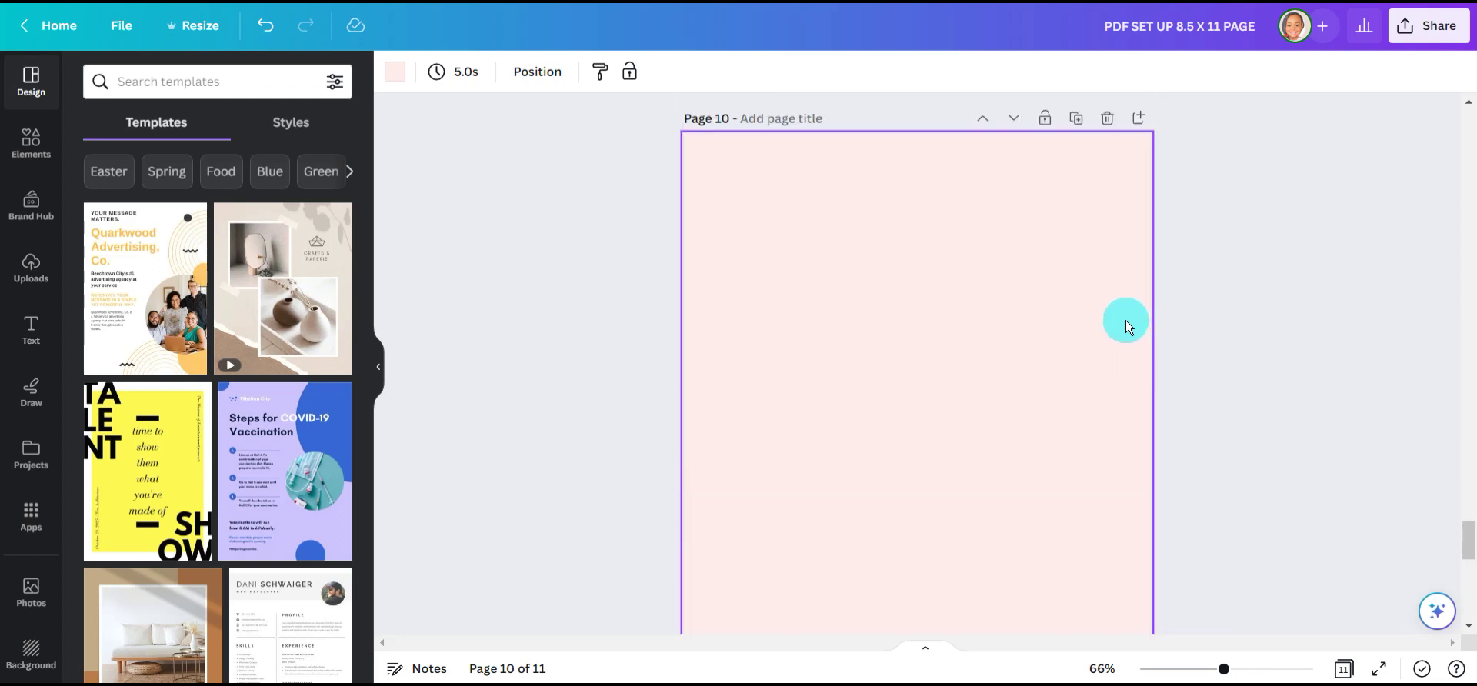
{"action": "scroll", "coordinate": [1125, 320], "scroll_direction": "down", "scroll_amount": 1}
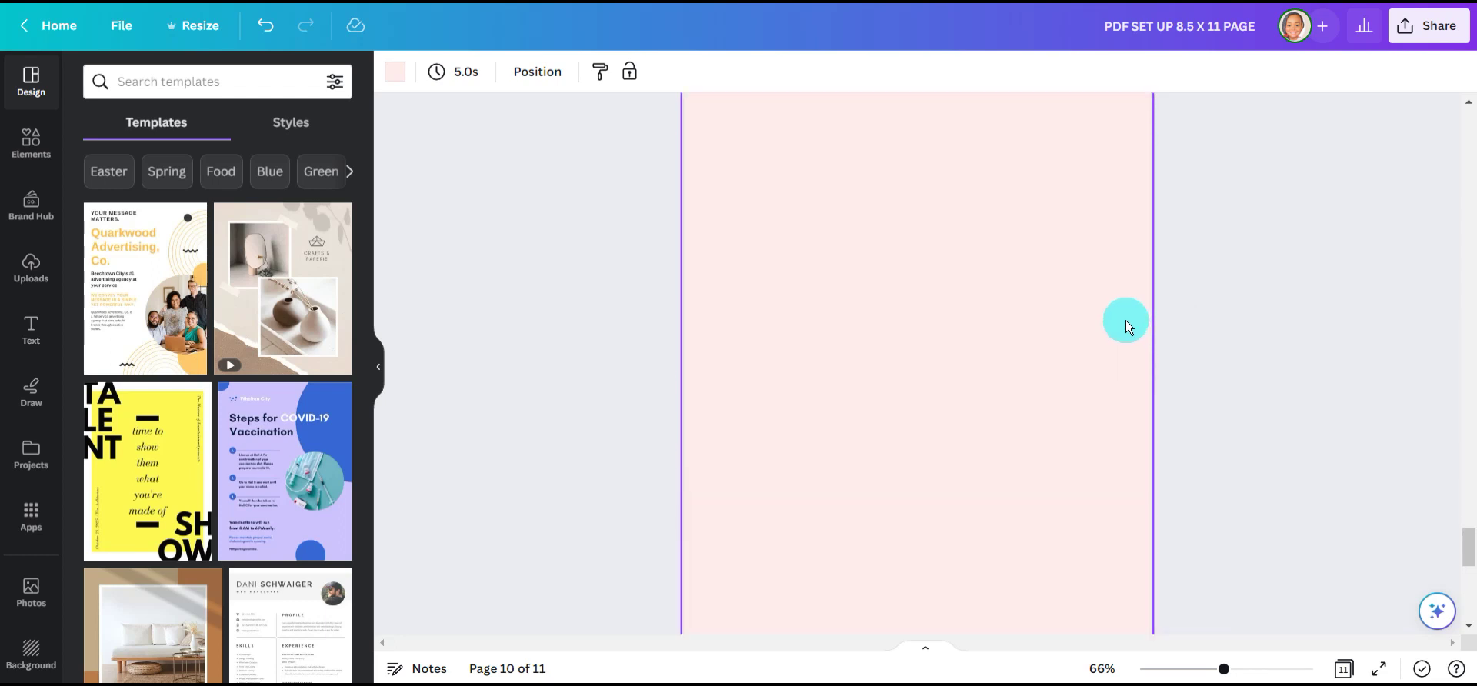
Search the Apps panel for 'QR' and launch the QR Code app.
{"action": "left_click", "coordinate": [32, 514]}
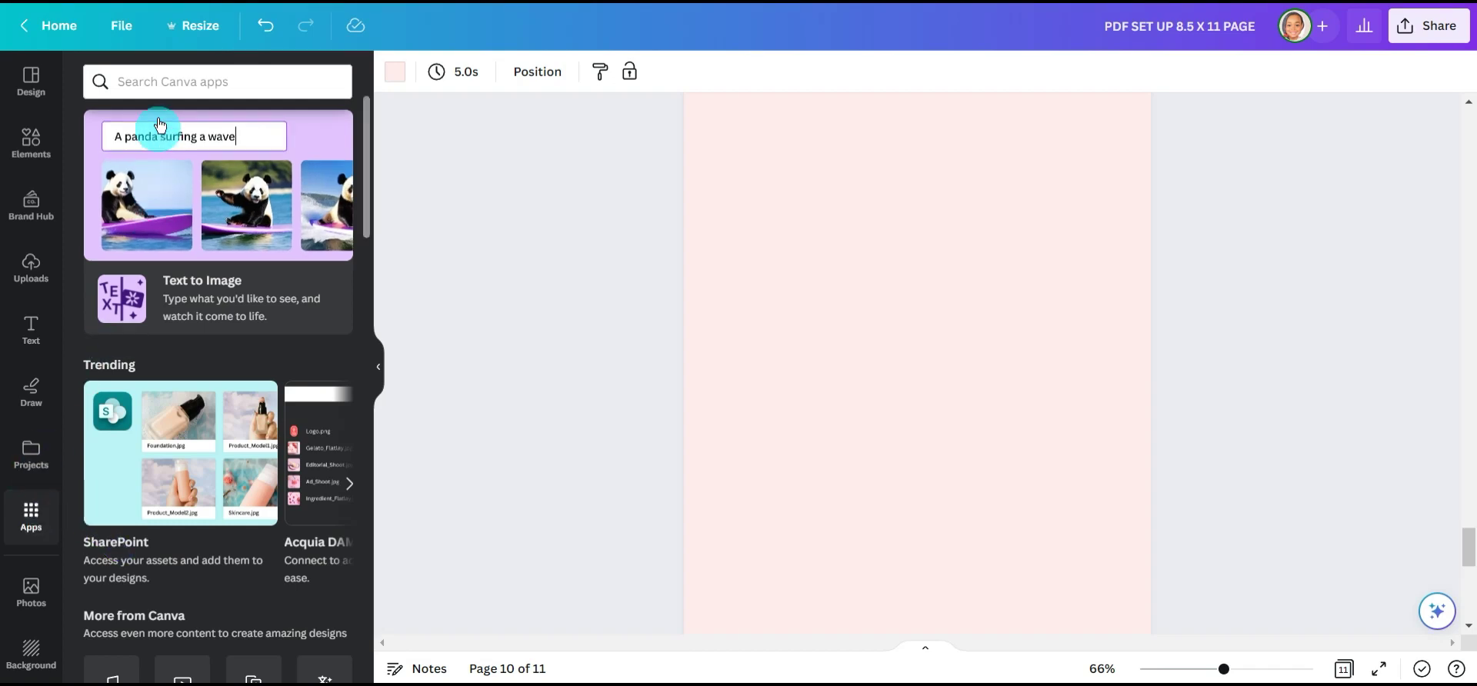
{"action": "left_click", "coordinate": [136, 82]}
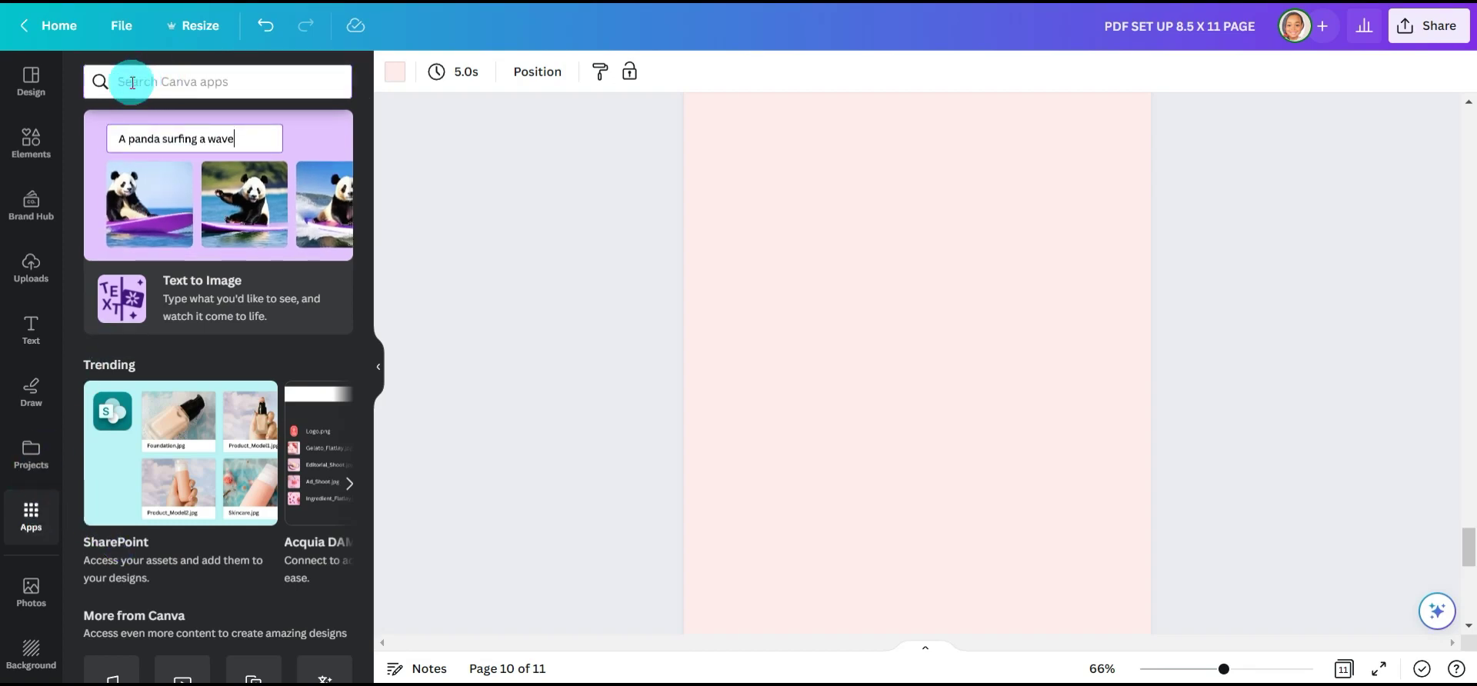
{"action": "type", "text": "QR"}
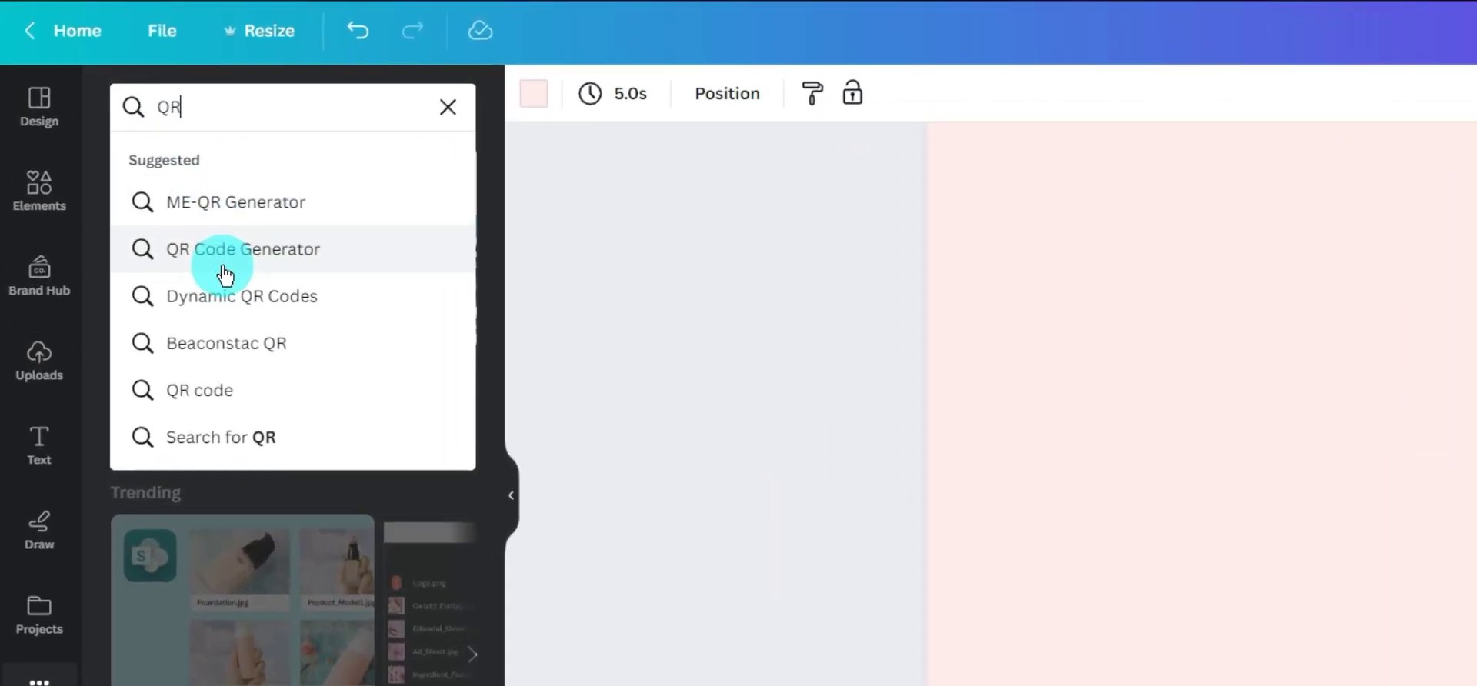
{"action": "left_click", "coordinate": [247, 300]}
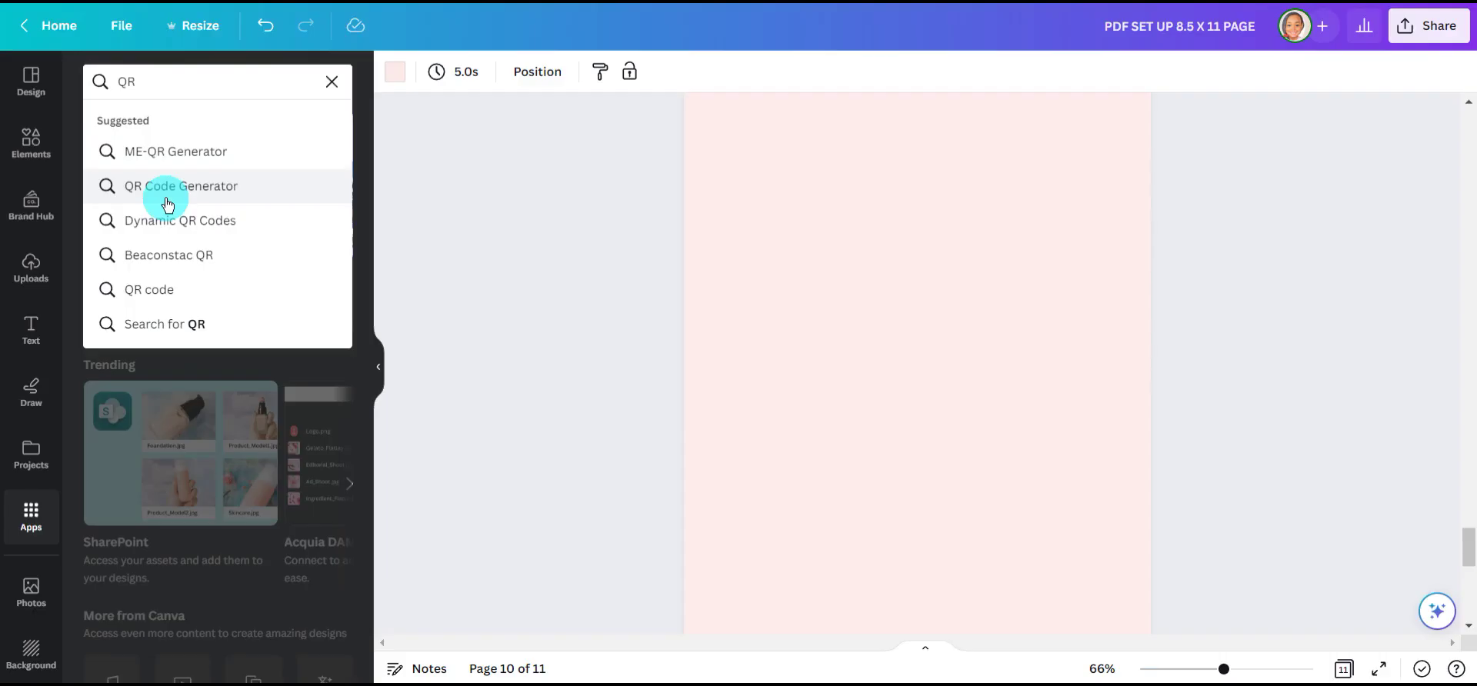
{"action": "left_click", "coordinate": [167, 187]}
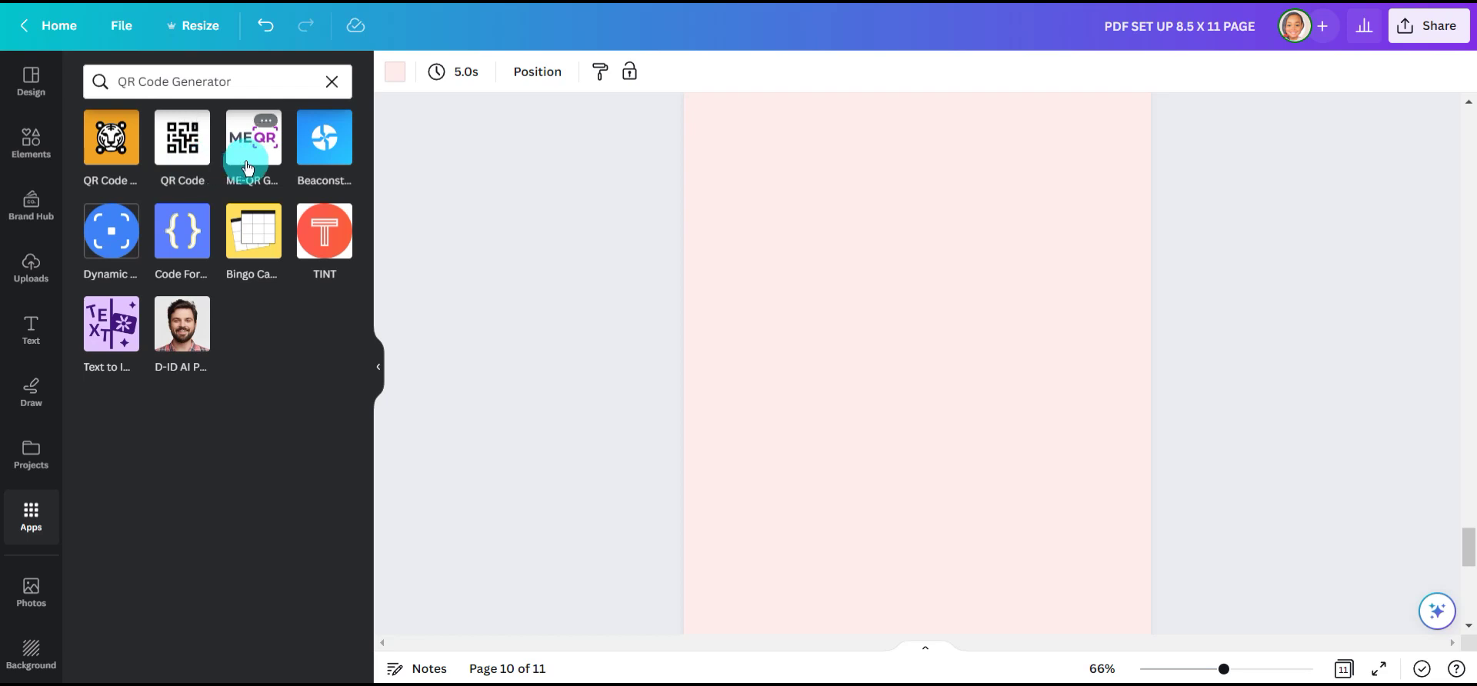
{"action": "left_click", "coordinate": [197, 126]}
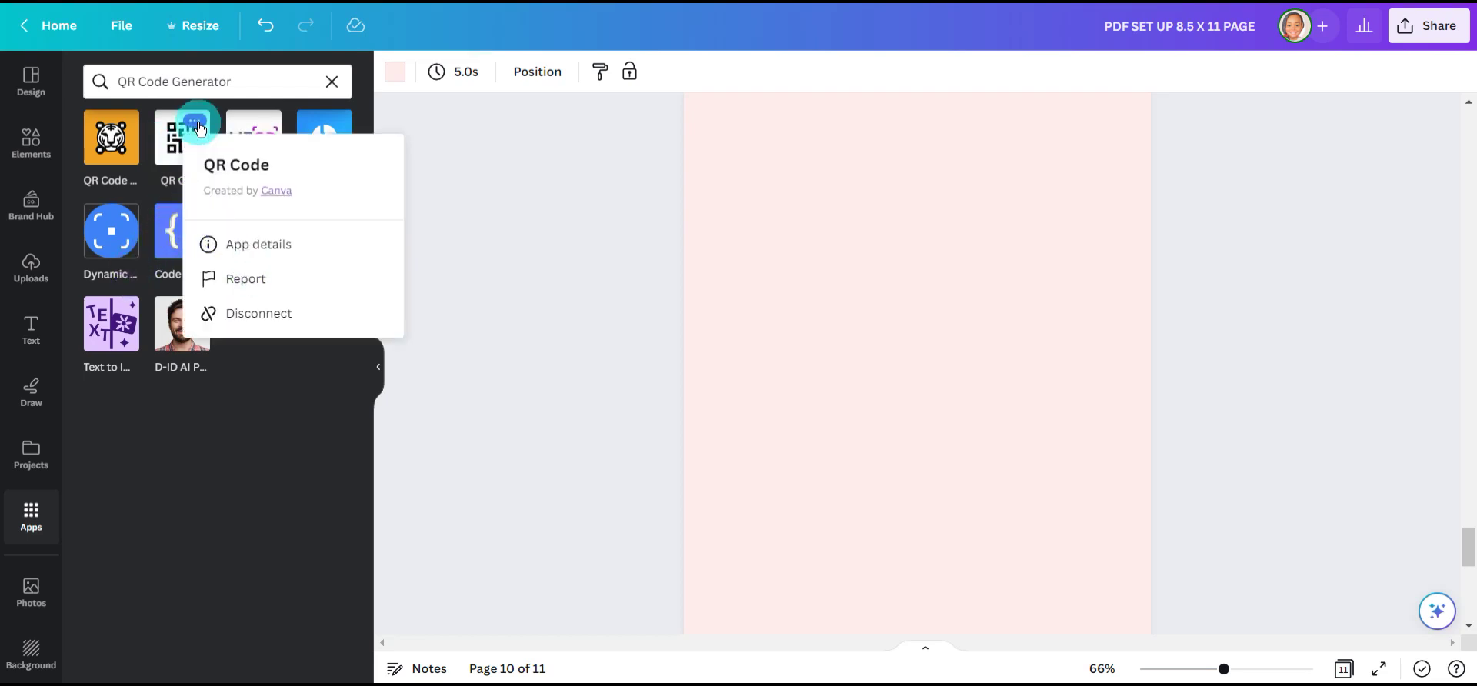
{"action": "left_click", "coordinate": [173, 142]}
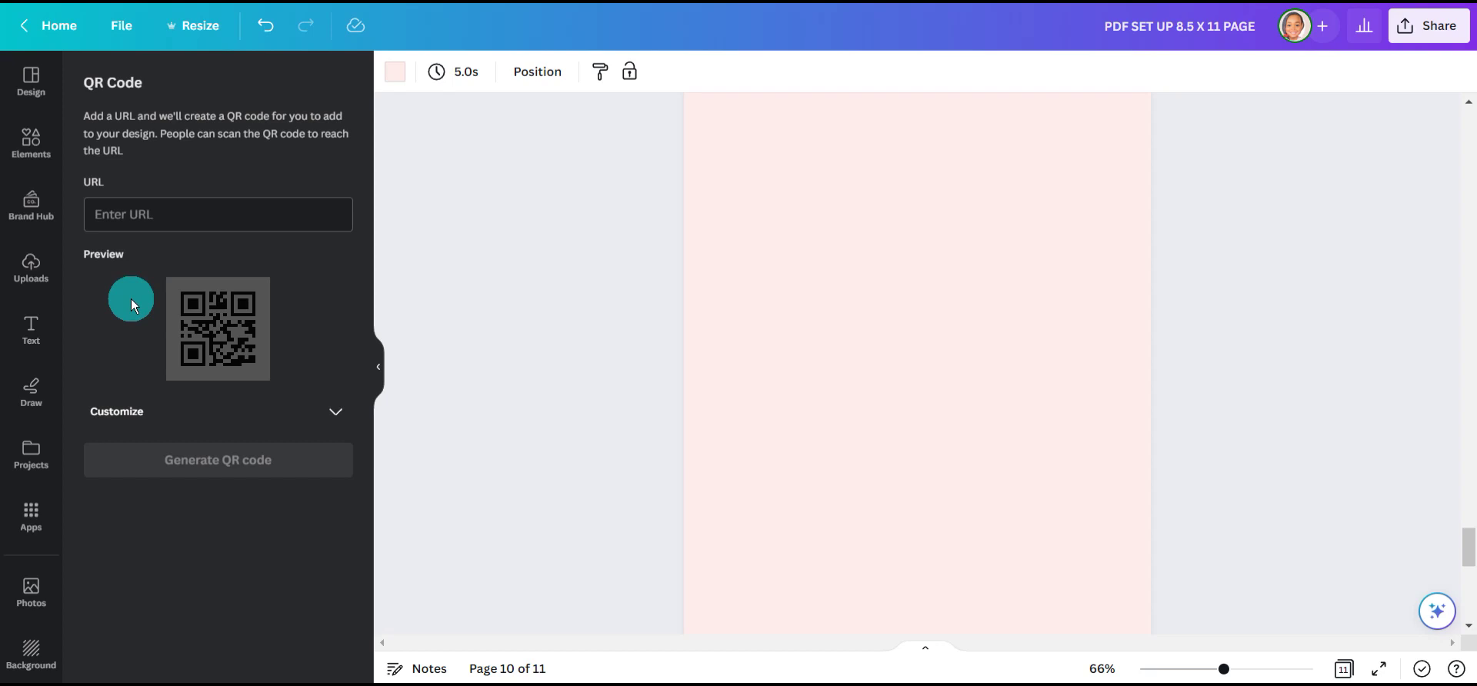
{"action": "left_click", "coordinate": [217, 227]}
{"action": "type", "text": "https://www.canva.com/"}
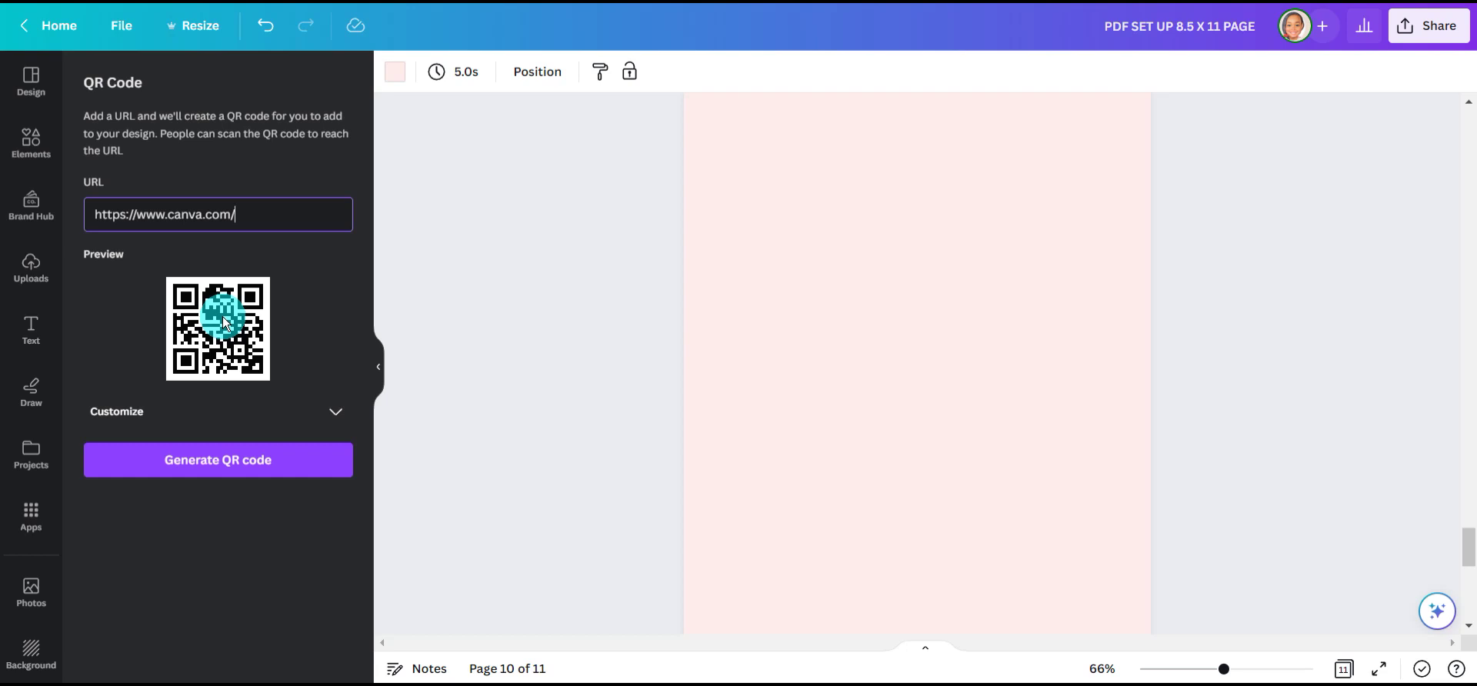
{"action": "left_click", "coordinate": [217, 469]}
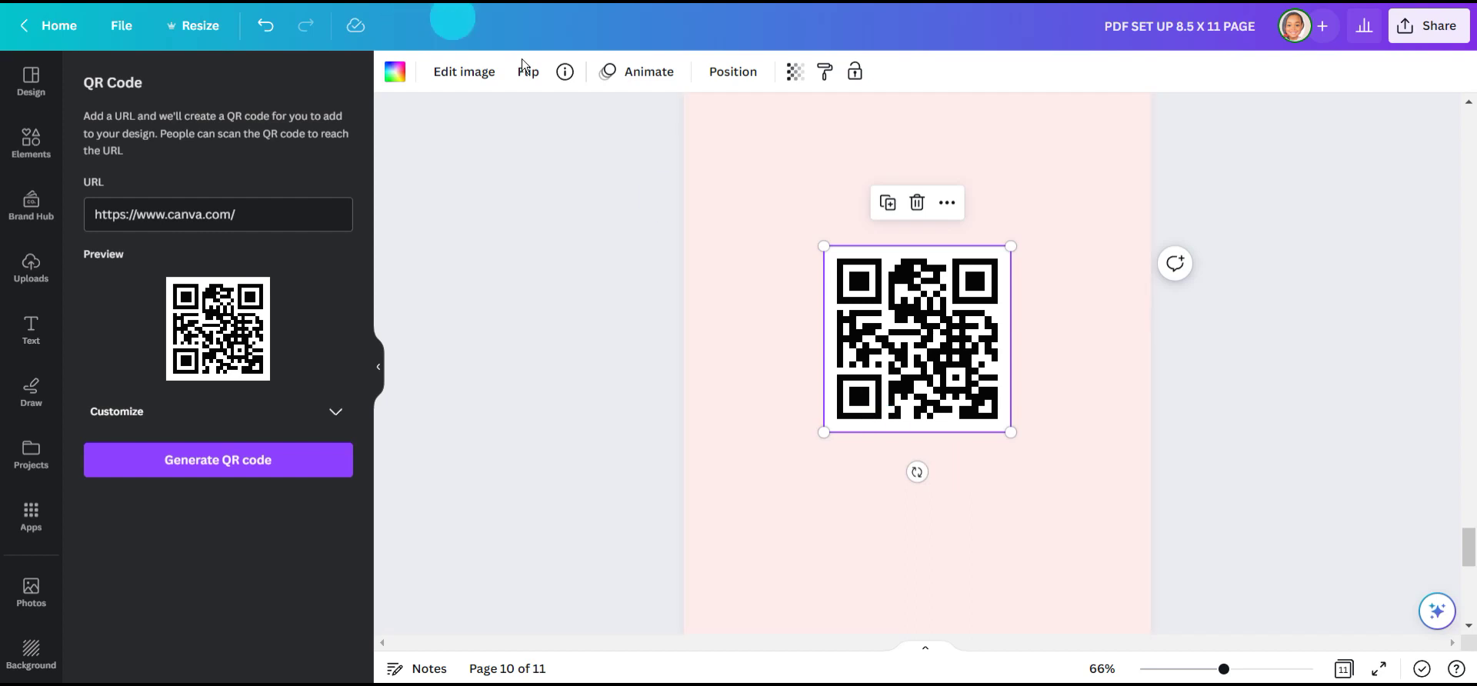
{"action": "left_click_drag", "start_coordinate": [969, 384], "coordinate": [983, 362]}
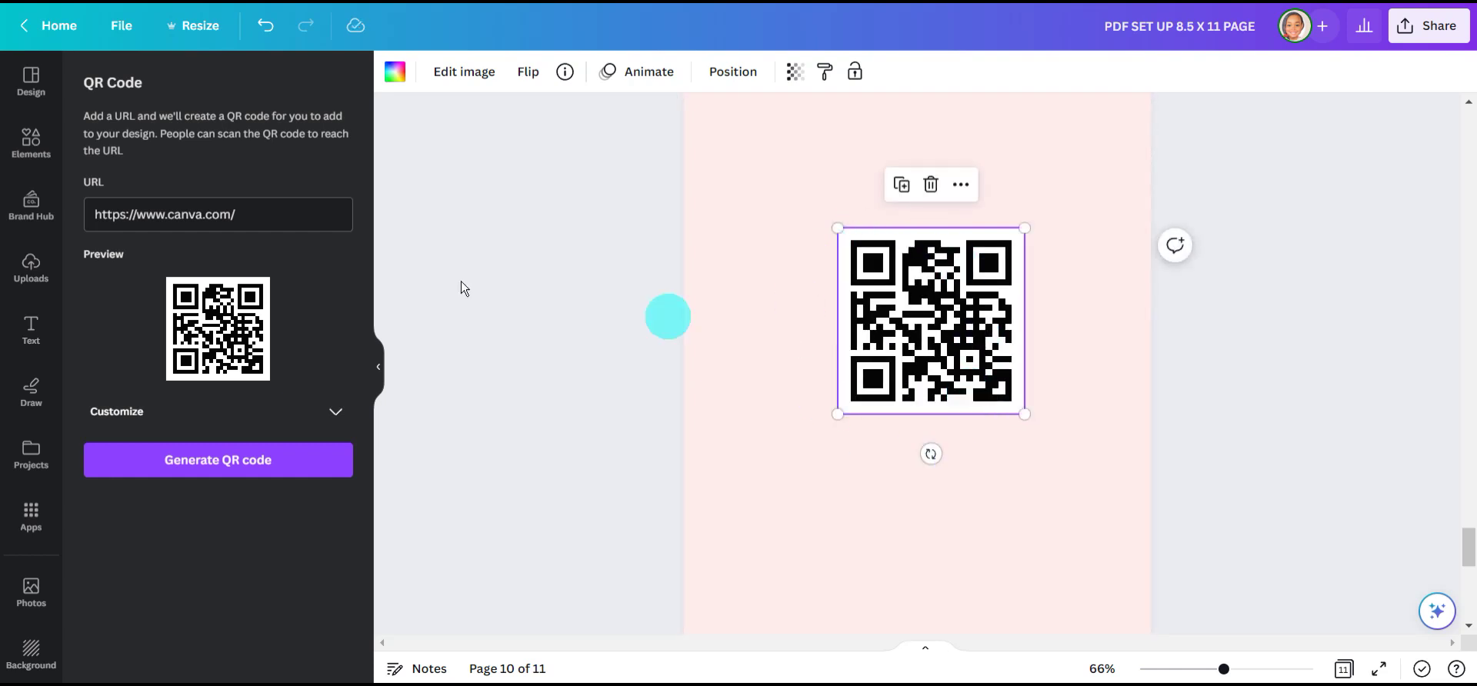
{"action": "left_click", "coordinate": [29, 143]}
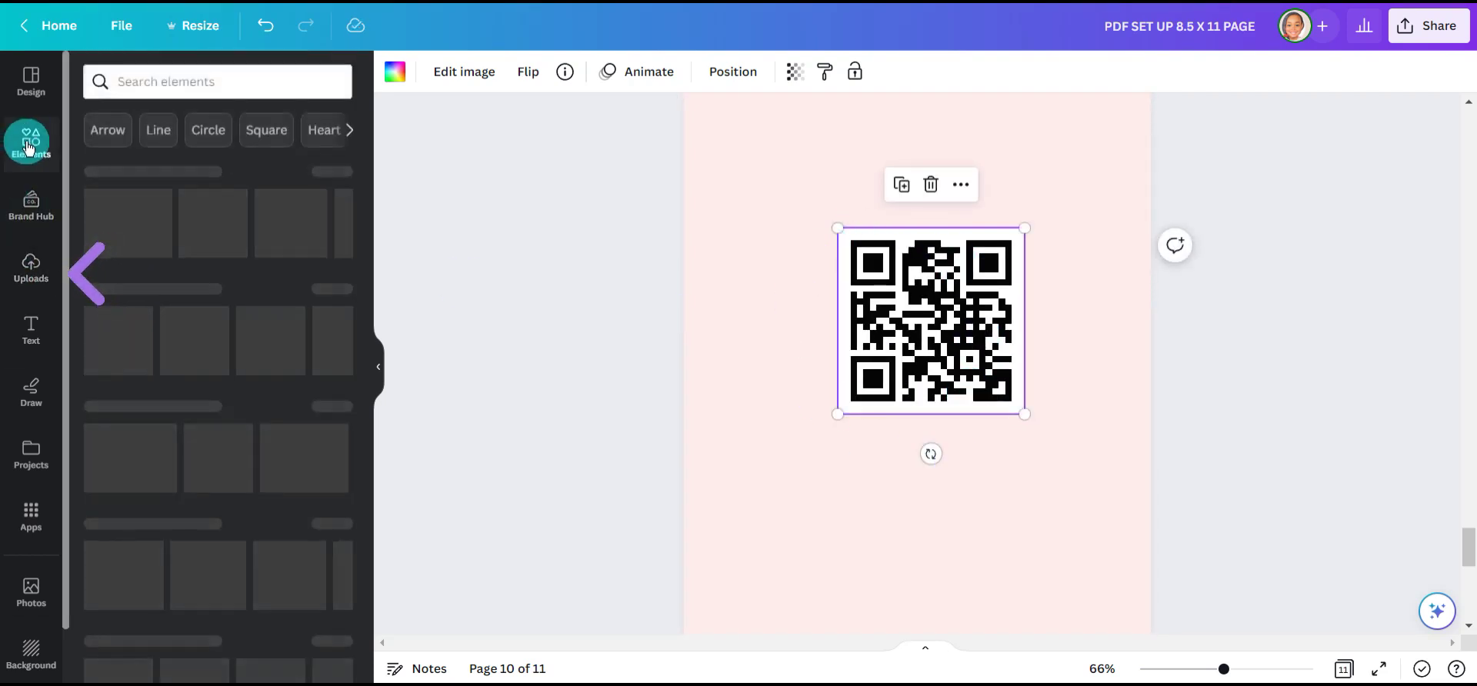
Search elements for 'QR co' and filter the results to free graphics only.
{"action": "left_click", "coordinate": [121, 77]}
{"action": "type", "text": "QR"}
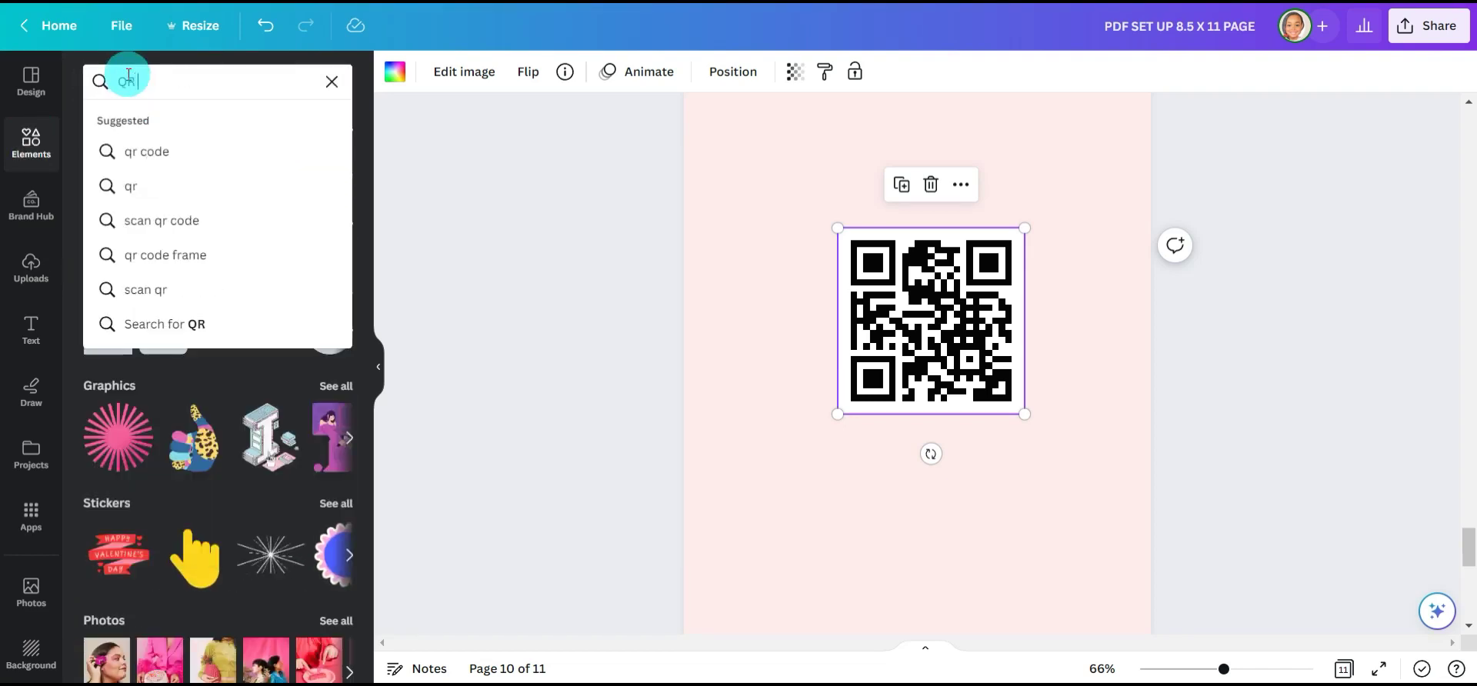
{"action": "type", "text": " co"}
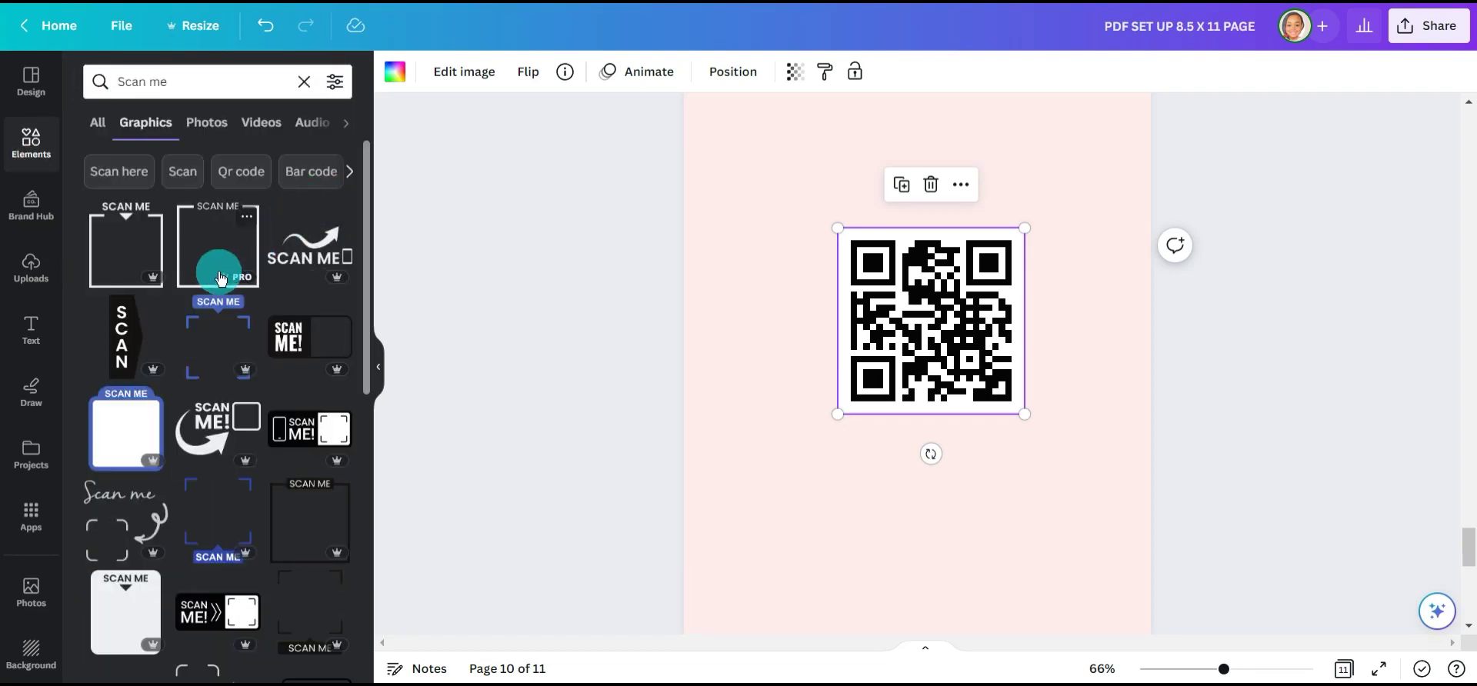
{"action": "scroll", "coordinate": [221, 280], "scroll_direction": "down", "scroll_amount": 6}
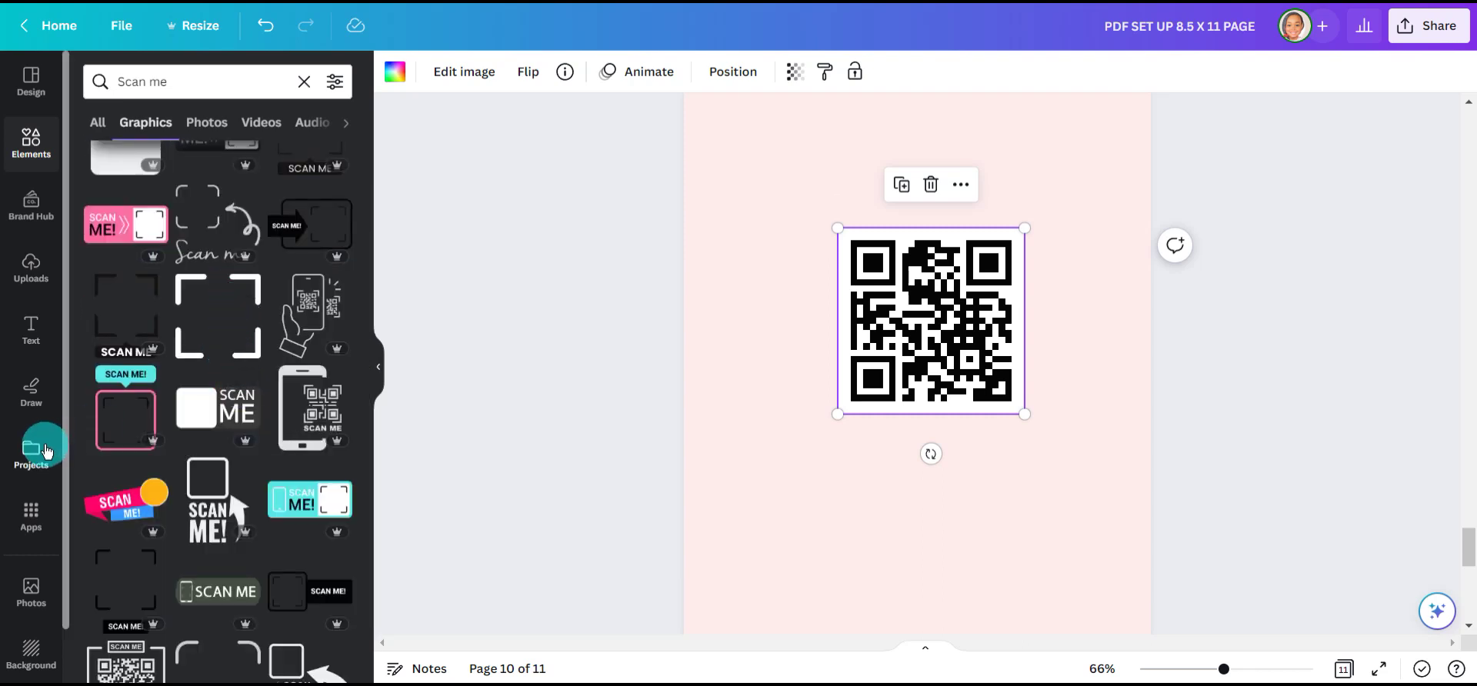
{"action": "scroll", "coordinate": [174, 396], "scroll_direction": "down", "scroll_amount": 6}
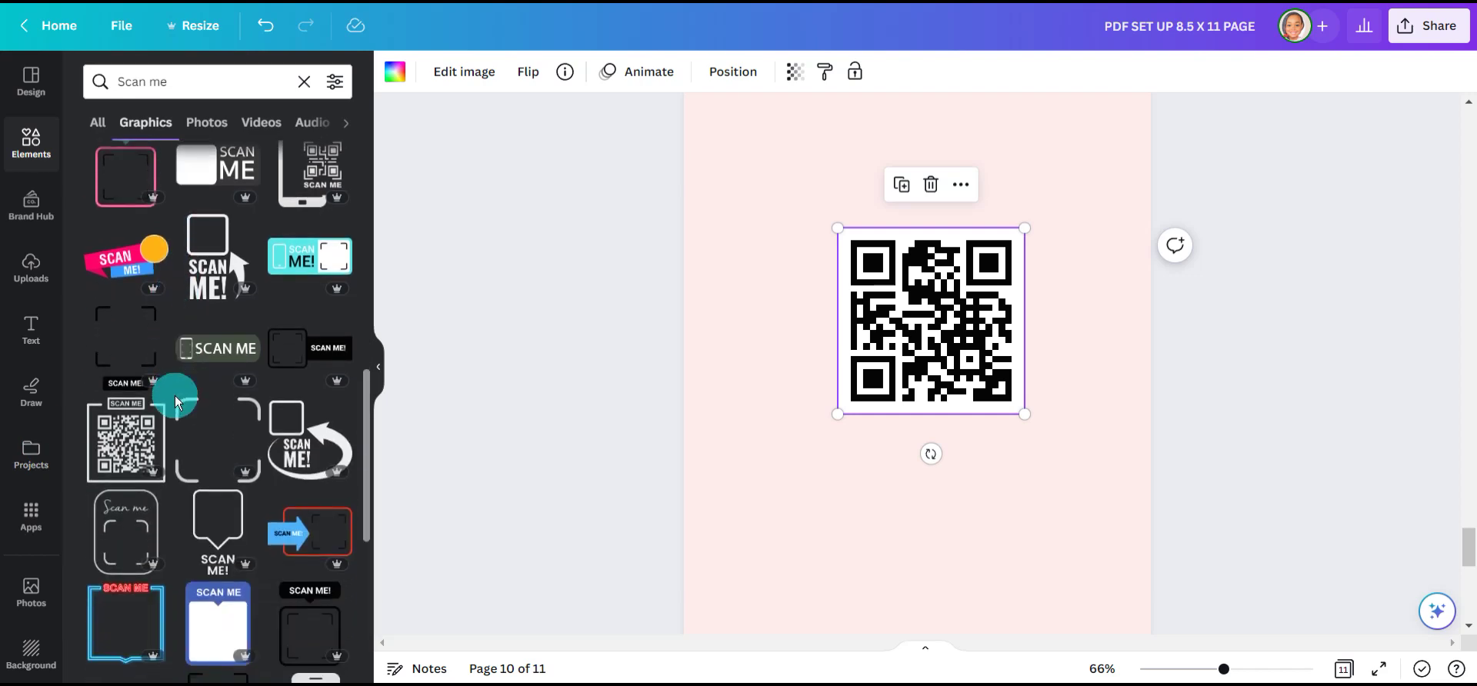
{"action": "scroll", "coordinate": [174, 395], "scroll_direction": "down", "scroll_amount": 2}
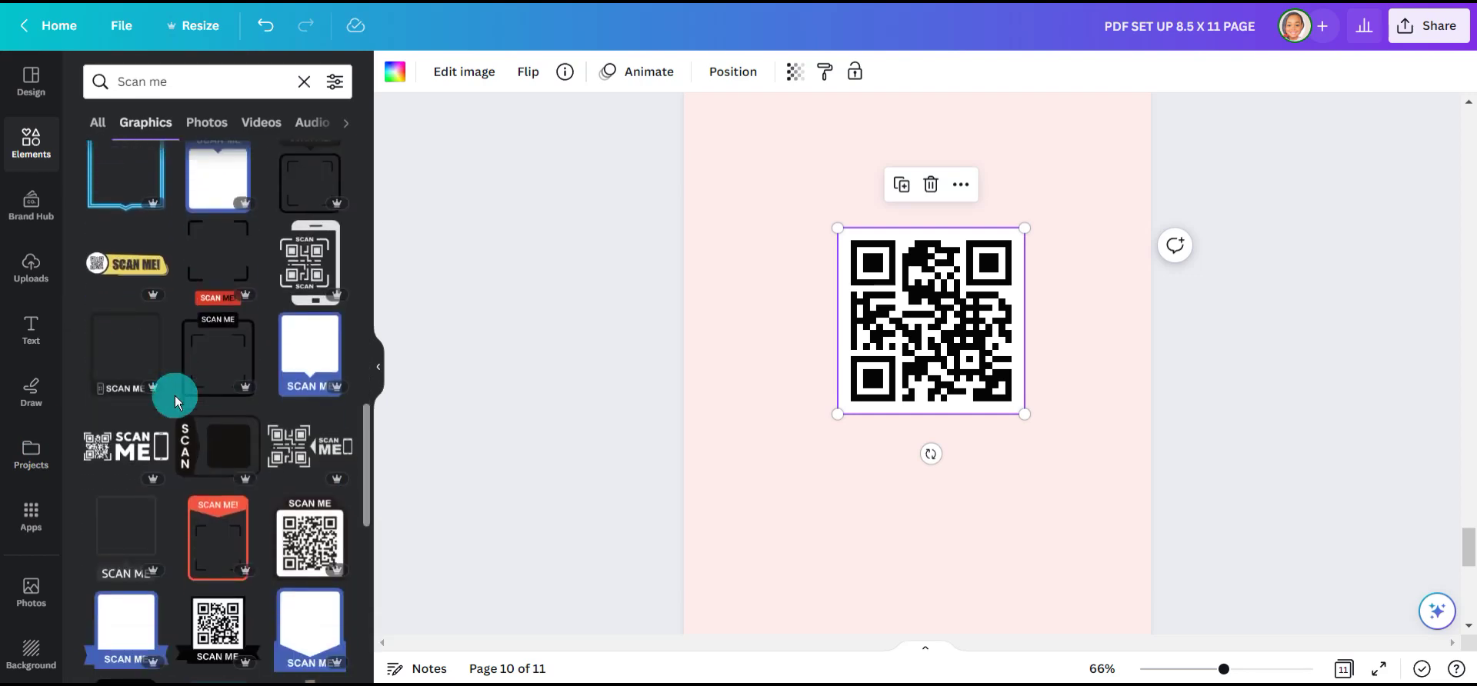
{"action": "scroll", "coordinate": [174, 395], "scroll_direction": "down", "scroll_amount": 5}
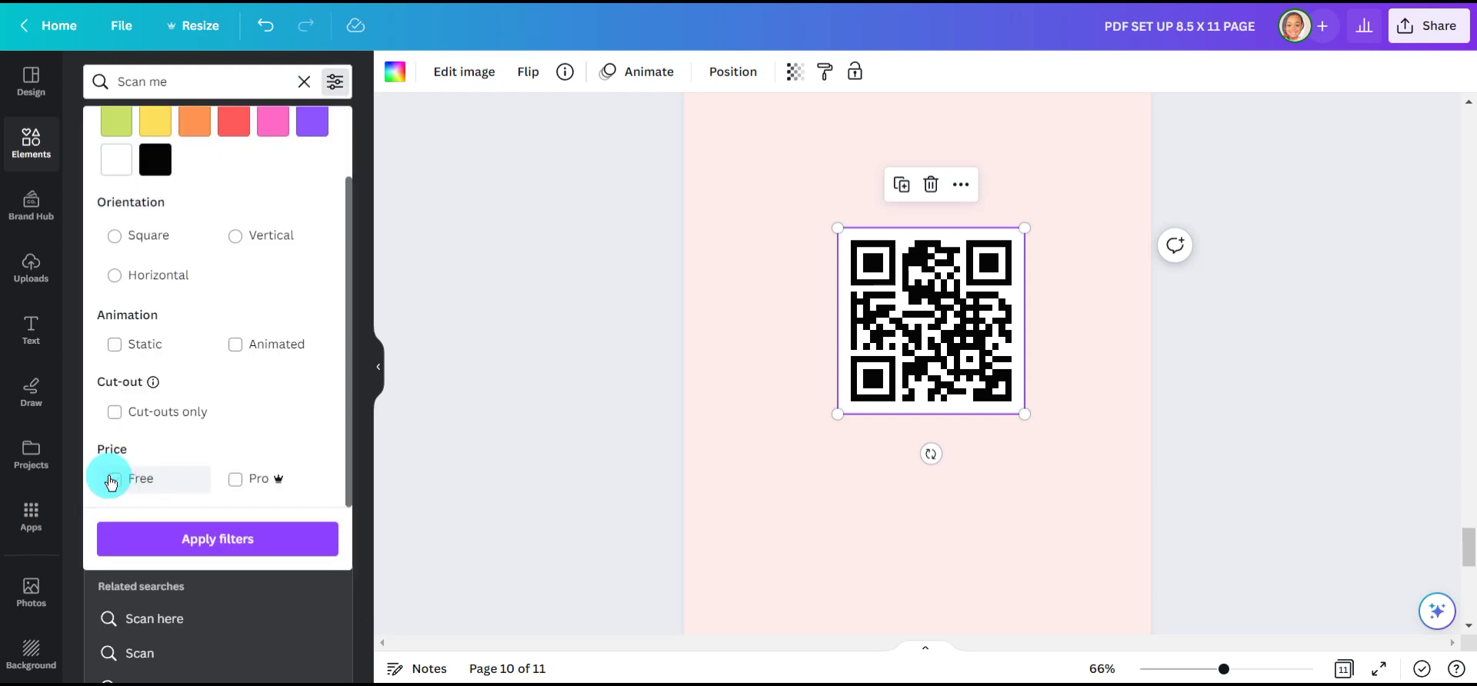
{"action": "left_click", "coordinate": [112, 481]}
{"action": "left_click", "coordinate": [173, 537]}
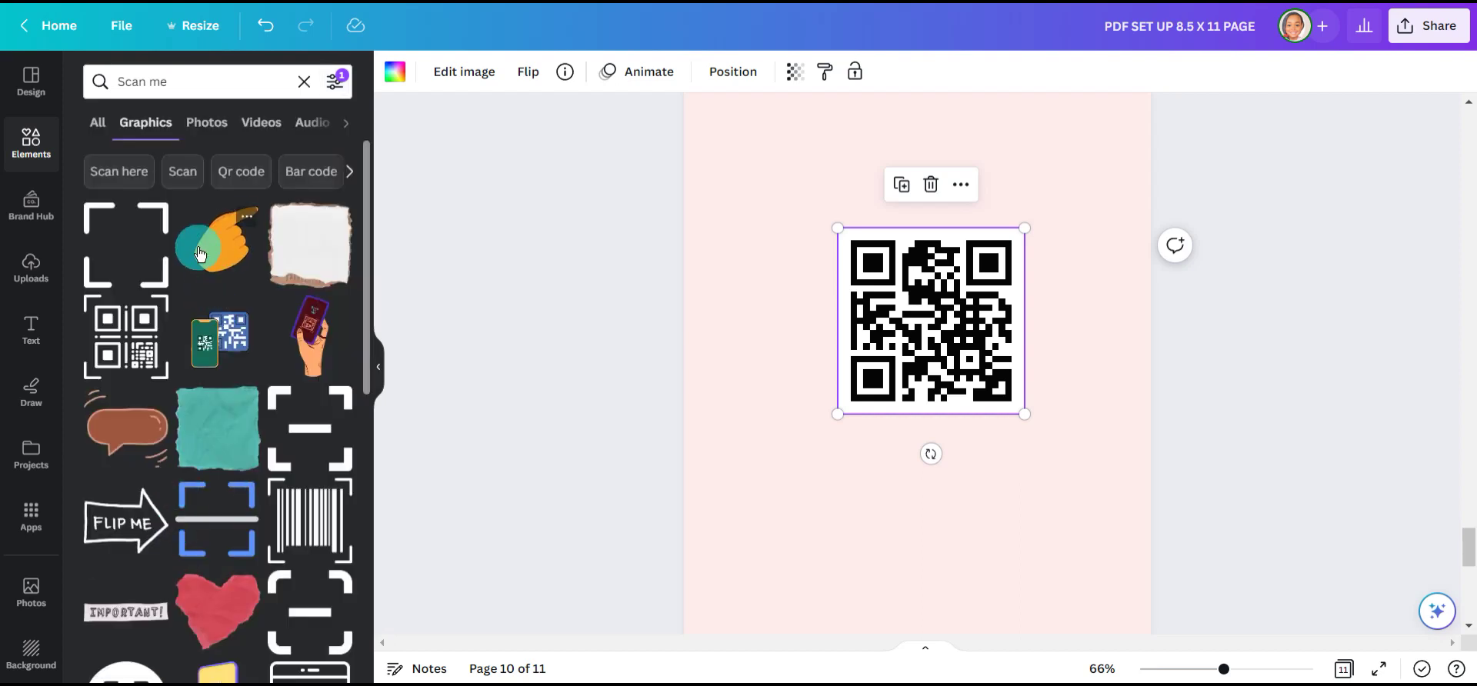
Switch the price filter from Free to Pro and apply it.
{"action": "scroll", "coordinate": [316, 466], "scroll_direction": "down", "scroll_amount": 3}
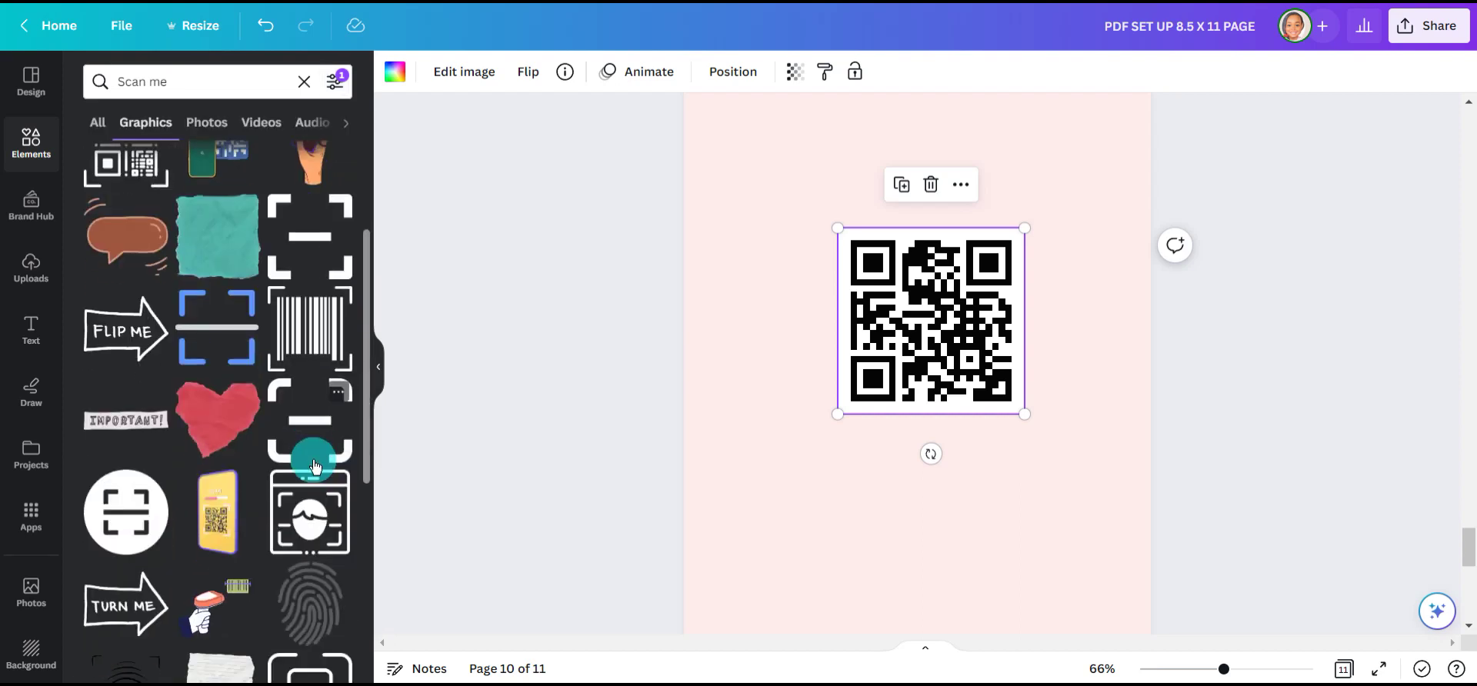
{"action": "scroll", "coordinate": [314, 465], "scroll_direction": "down", "scroll_amount": 5}
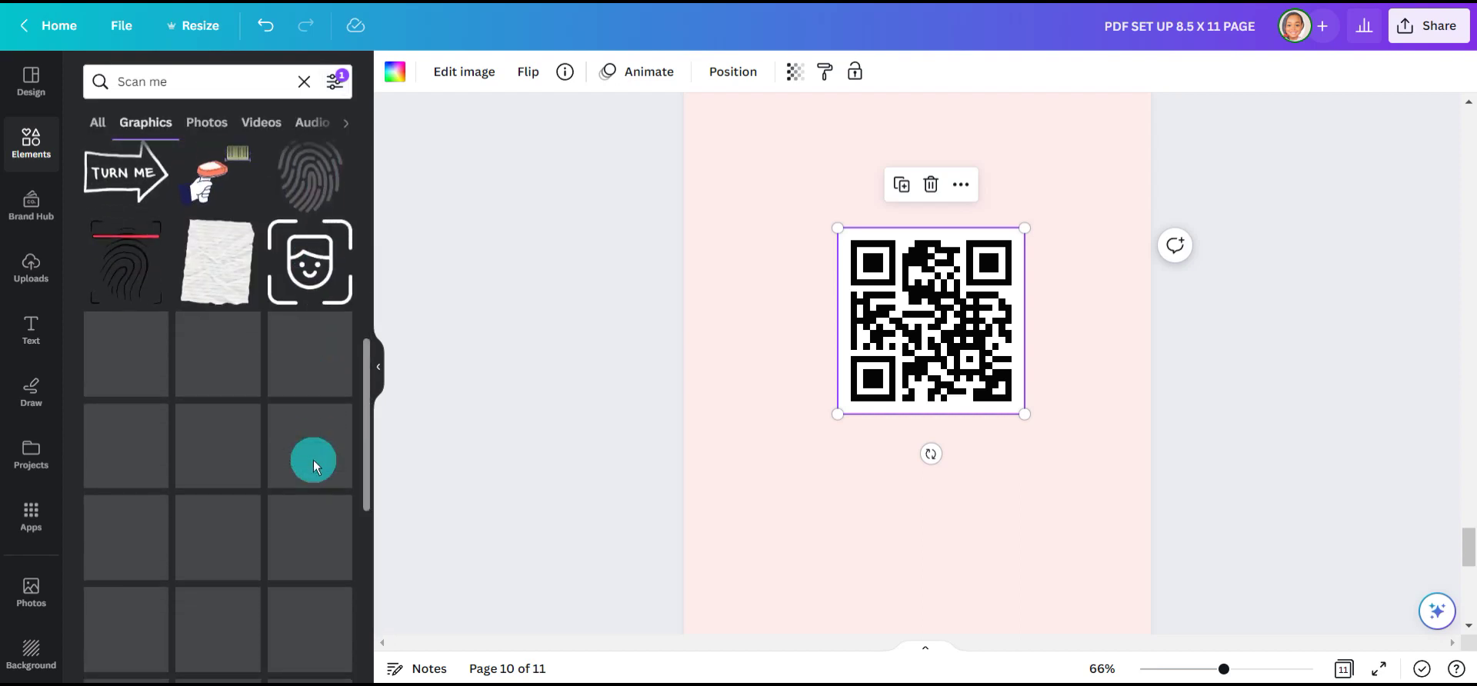
{"action": "scroll", "coordinate": [313, 462], "scroll_direction": "down", "scroll_amount": 1}
{"action": "scroll", "coordinate": [254, 205], "scroll_direction": "up", "scroll_amount": 6}
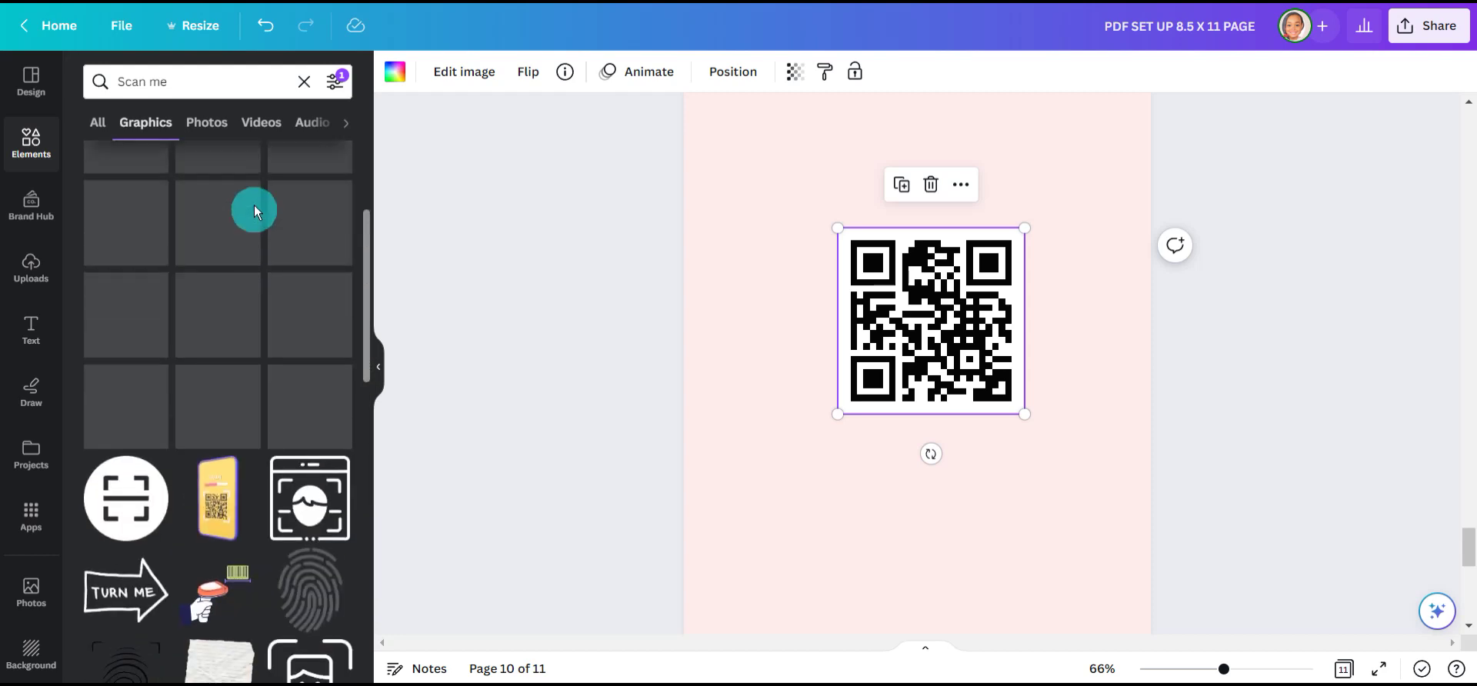
{"action": "scroll", "coordinate": [254, 205], "scroll_direction": "up", "scroll_amount": 3}
{"action": "left_click", "coordinate": [334, 80]}
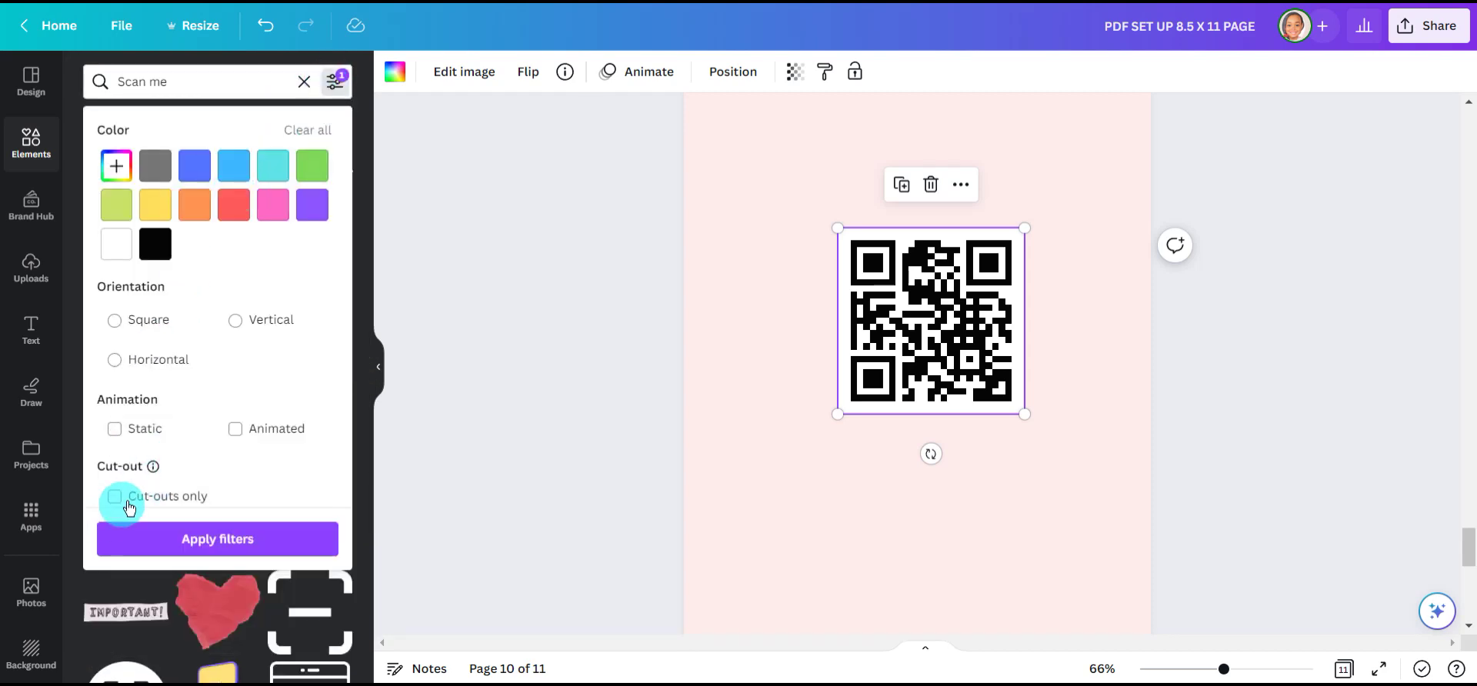
{"action": "scroll", "coordinate": [129, 508], "scroll_direction": "down", "scroll_amount": 1}
{"action": "left_click", "coordinate": [113, 479]}
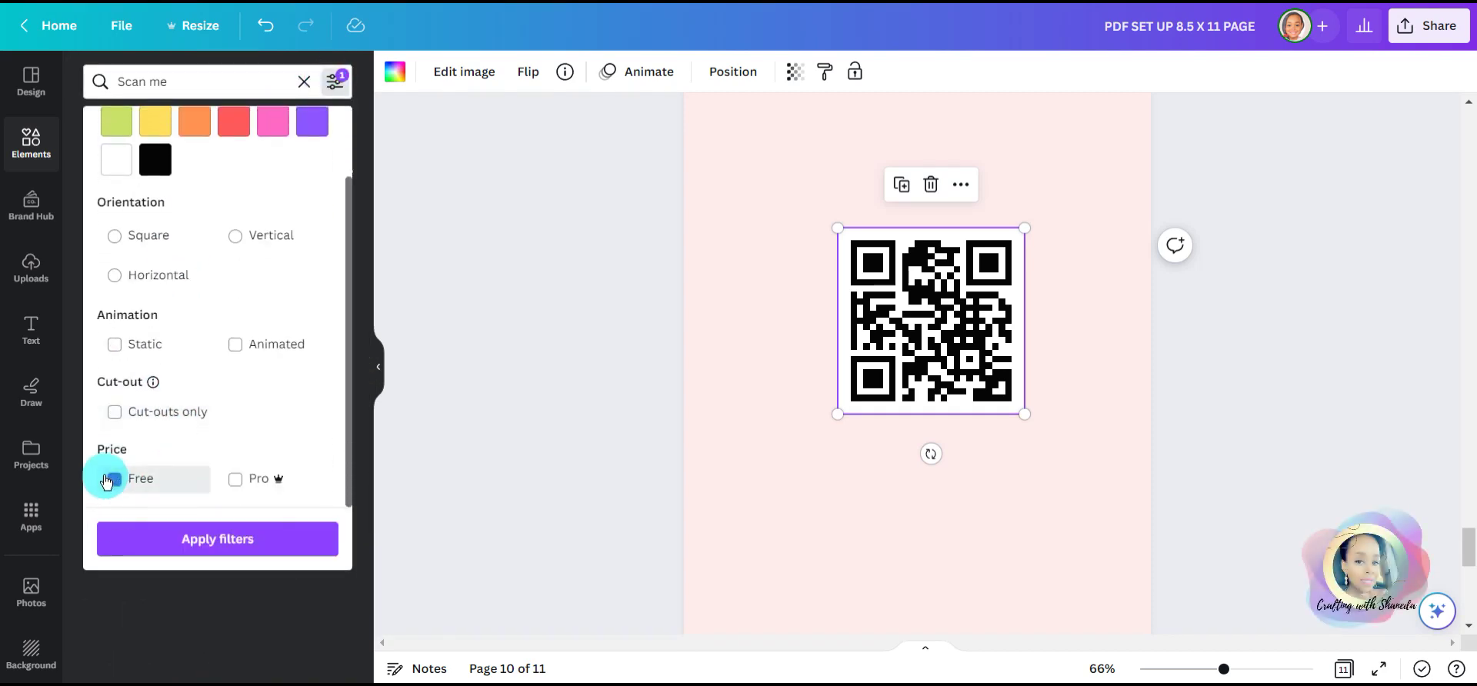
{"action": "left_click", "coordinate": [236, 479]}
{"action": "left_click", "coordinate": [236, 540]}
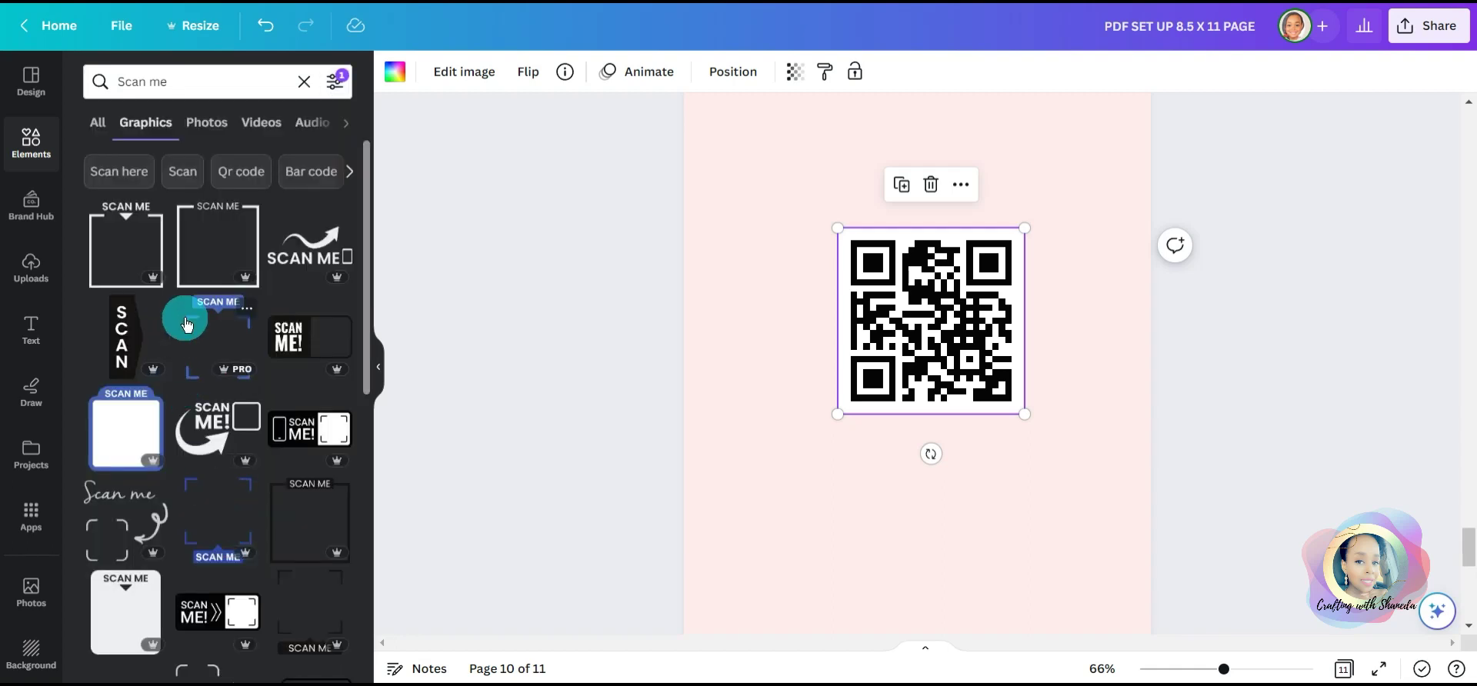
Add the handwritten 'Scan me' bracket graphic, enlarged so its brackets surround the QR code.
{"action": "scroll", "coordinate": [188, 348], "scroll_direction": "down", "scroll_amount": 1}
{"action": "left_click", "coordinate": [125, 429]}
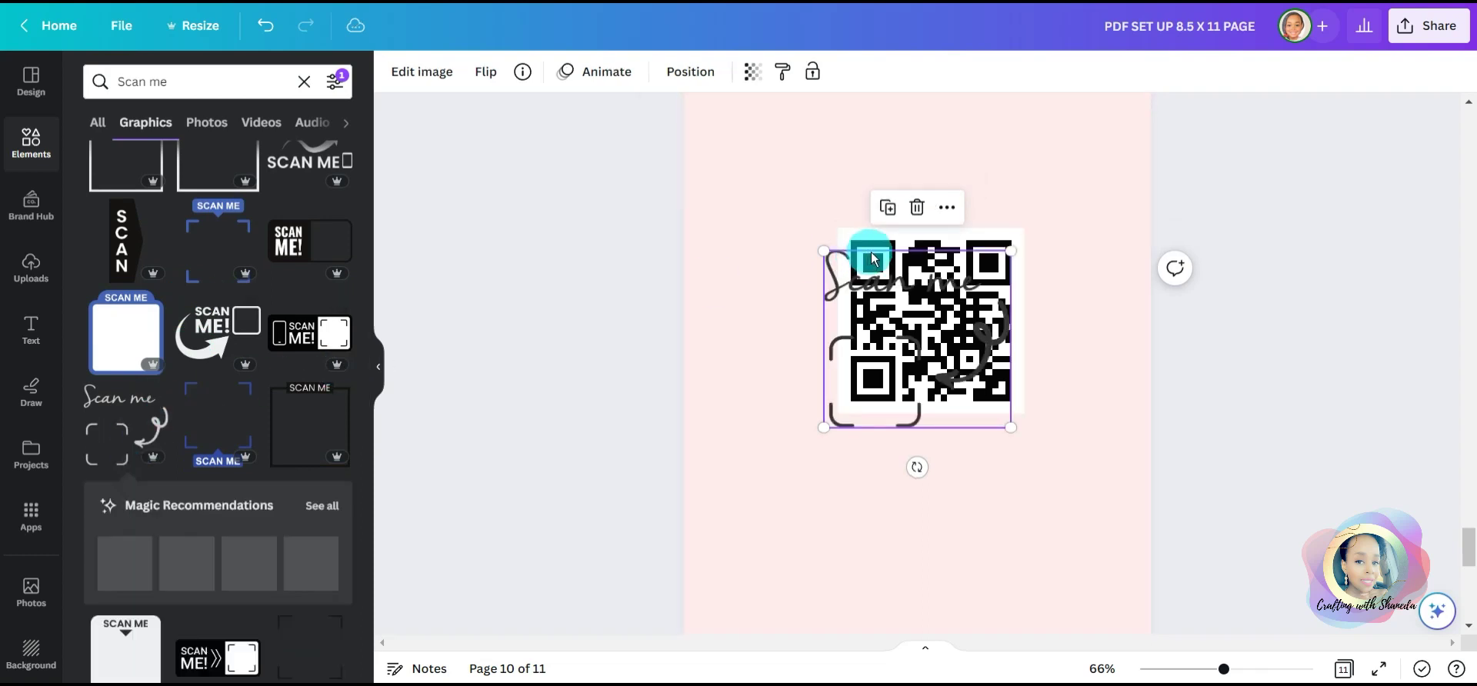
{"action": "left_click_drag", "start_coordinate": [825, 346], "coordinate": [805, 231]}
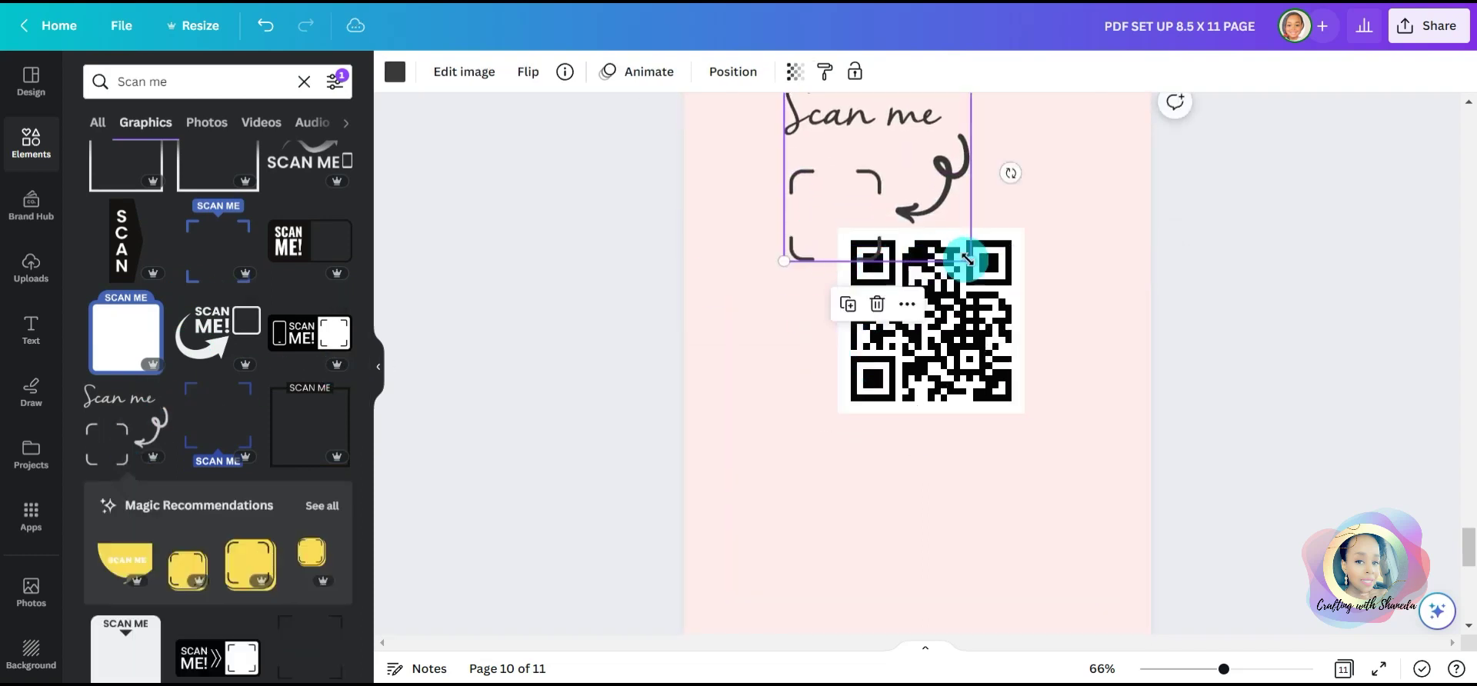
{"action": "left_click_drag", "start_coordinate": [968, 260], "coordinate": [1139, 475]}
{"action": "left_click_drag", "start_coordinate": [921, 412], "coordinate": [957, 403]}
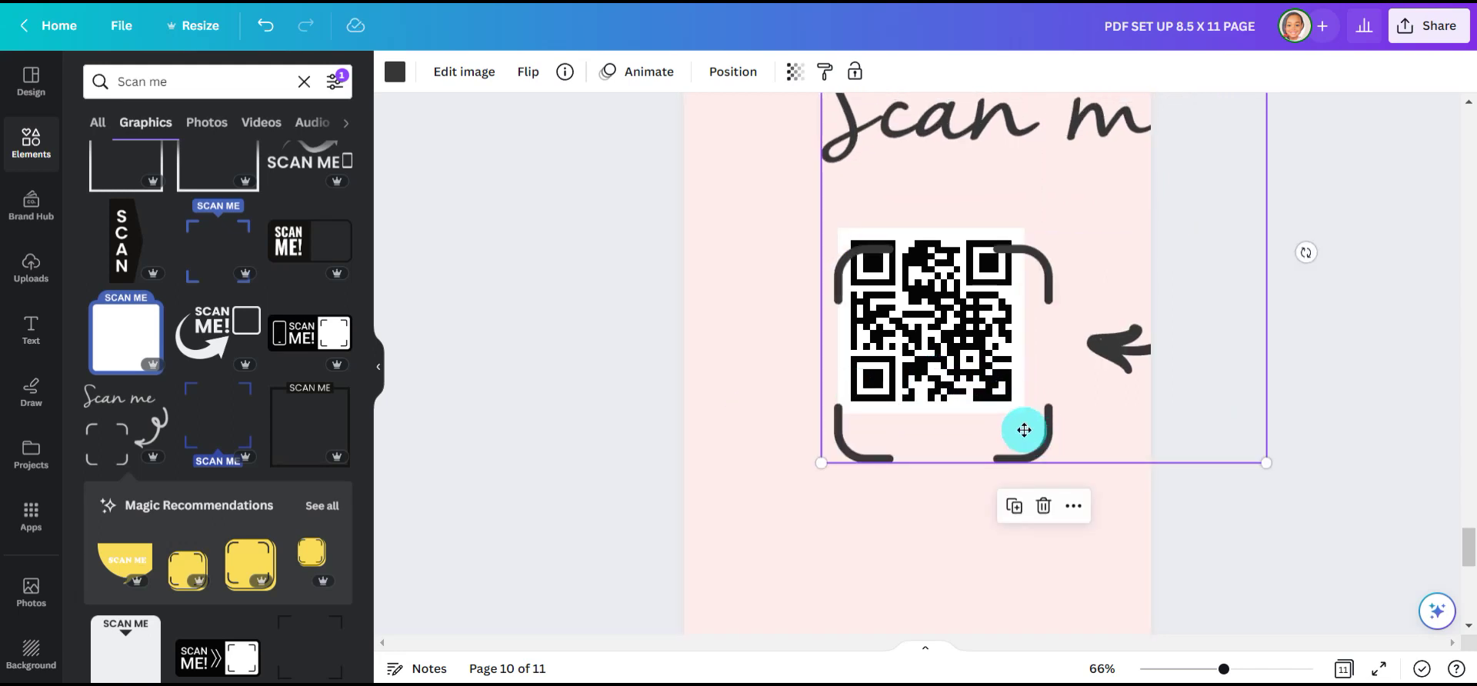
{"action": "left_click_drag", "start_coordinate": [1024, 430], "coordinate": [1022, 412]}
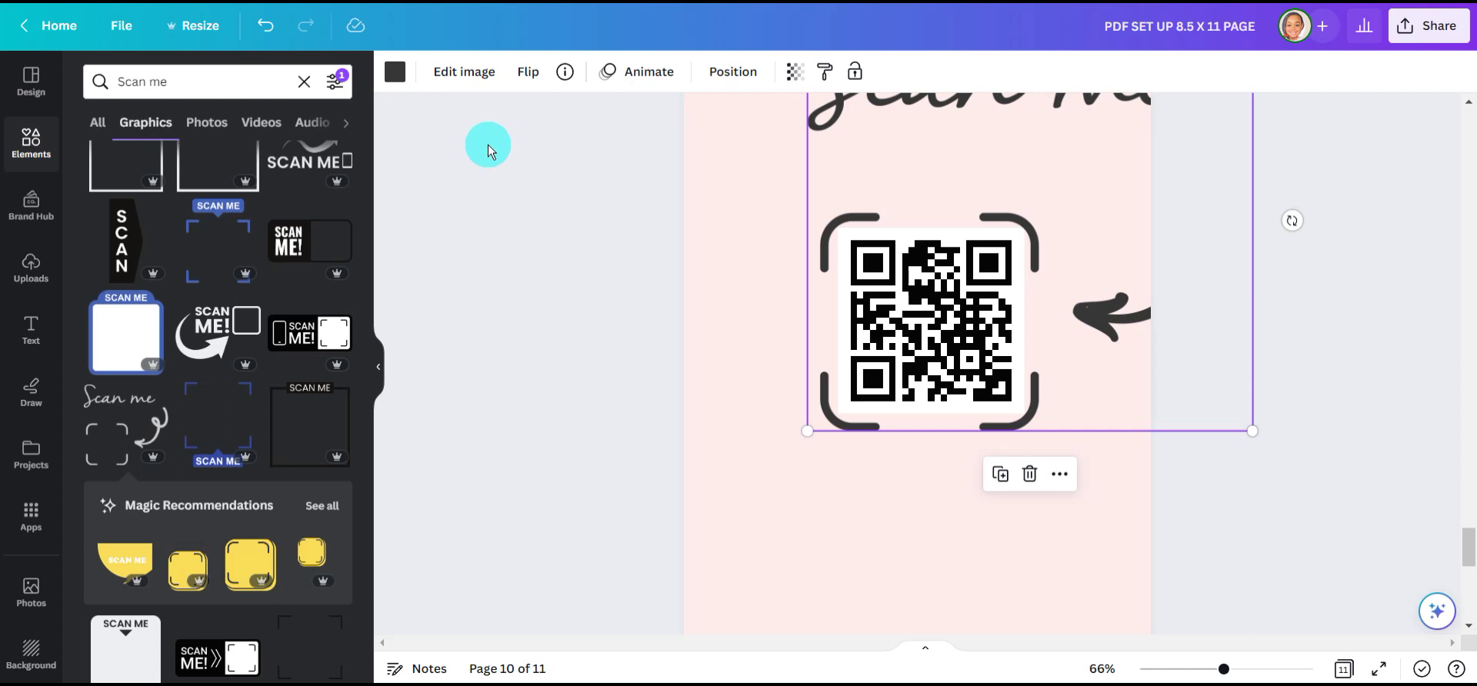
{"action": "left_click", "coordinate": [652, 110]}
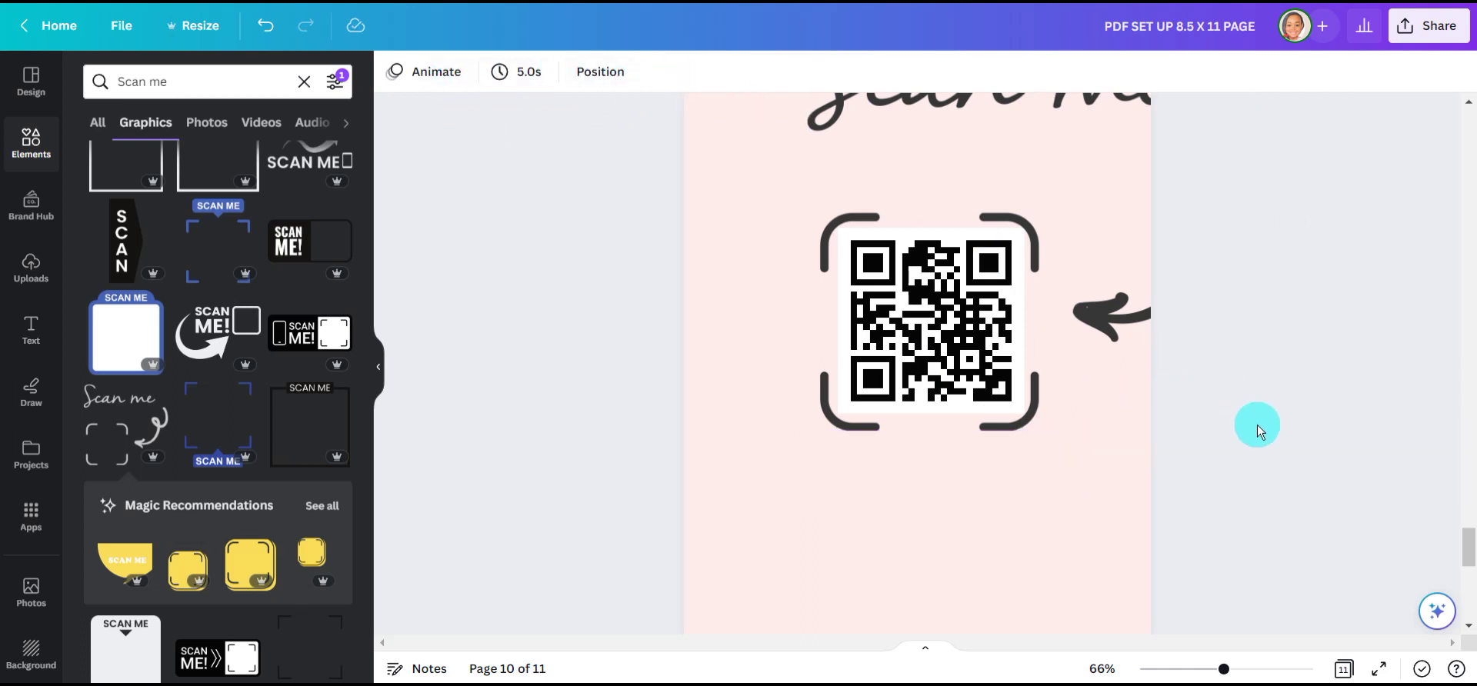
Check the QR code's layer ordering options, leaving them unchanged.
{"action": "right_click", "coordinate": [876, 284]}
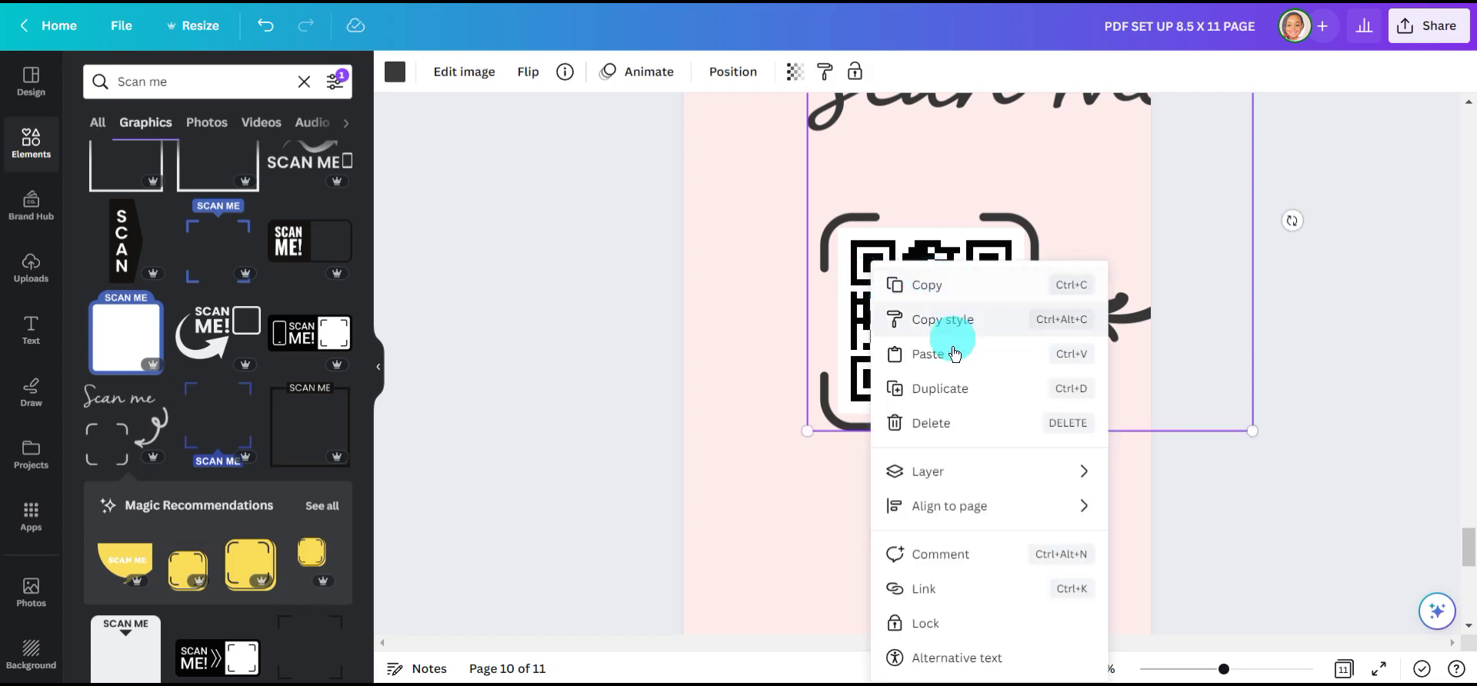
{"action": "left_click", "coordinate": [949, 477]}
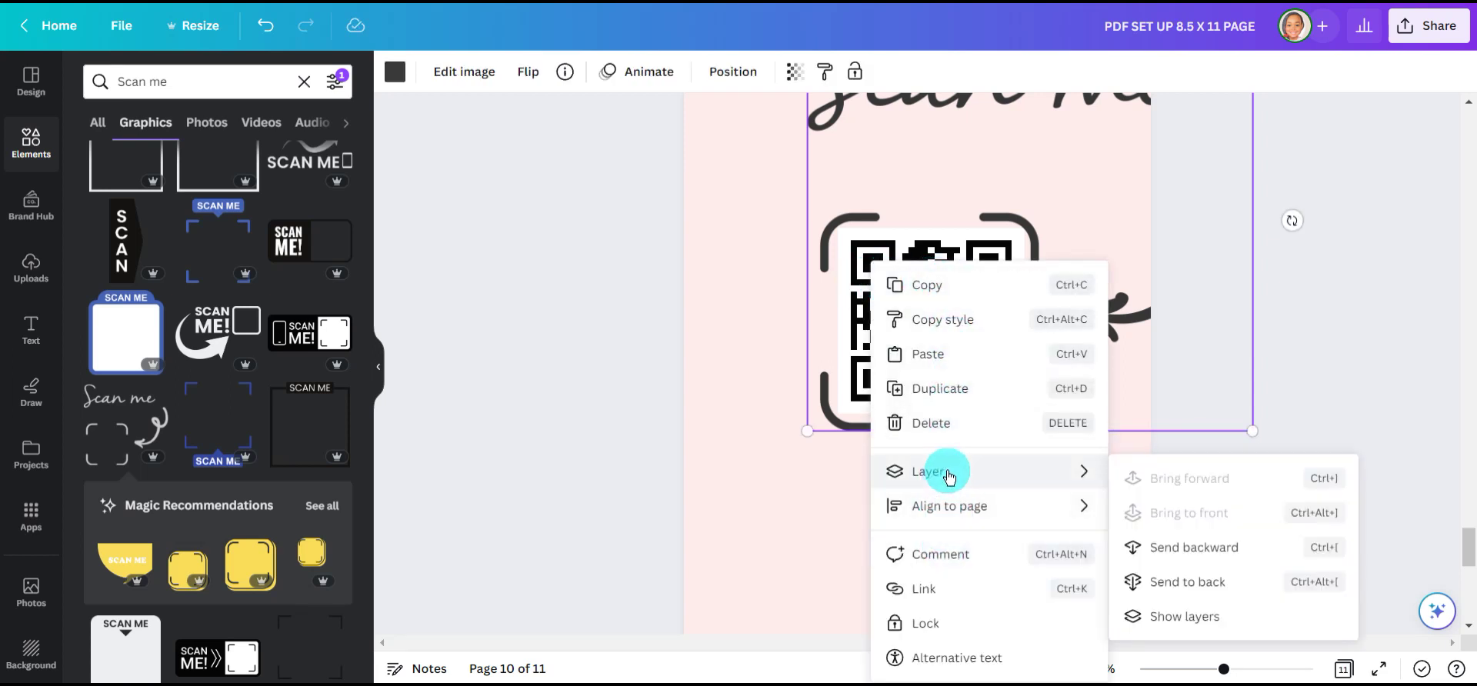
{"action": "left_click", "coordinate": [758, 478]}
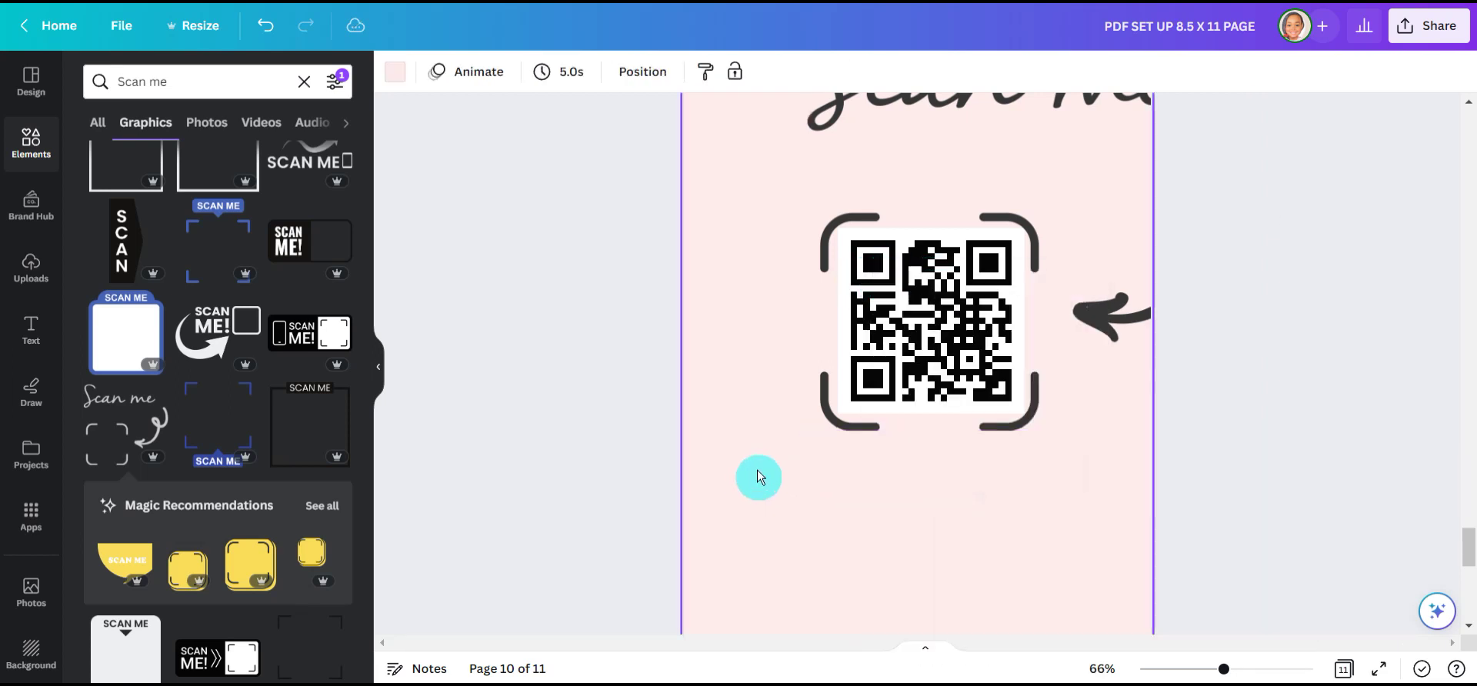
Resize the QR code and Scan me graphic together and centre them near the page top.
{"action": "left_click_drag", "start_coordinate": [600, 116], "coordinate": [1070, 356]}
{"action": "left_click_drag", "start_coordinate": [968, 340], "coordinate": [875, 435]}
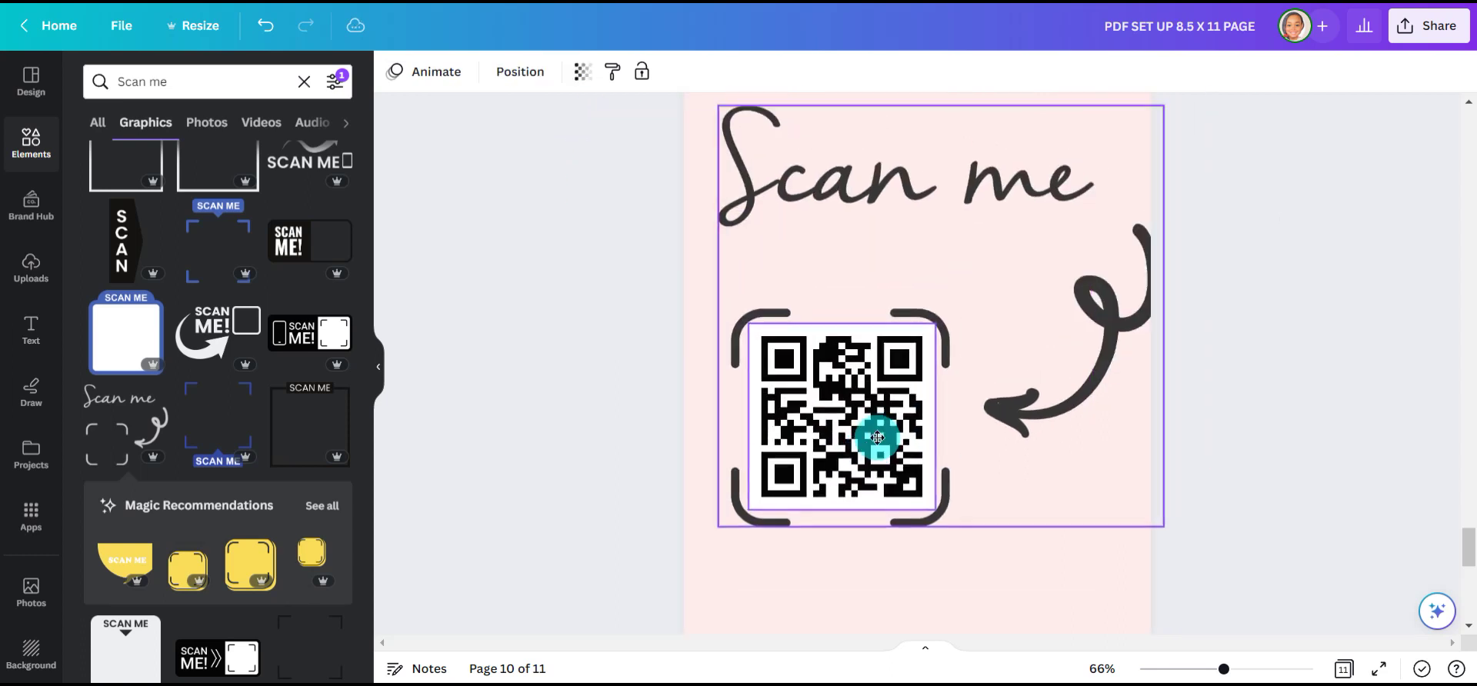
{"action": "left_click_drag", "start_coordinate": [1159, 527], "coordinate": [979, 399]}
{"action": "left_click_drag", "start_coordinate": [815, 310], "coordinate": [870, 368]}
{"action": "left_click", "coordinate": [1041, 424]}
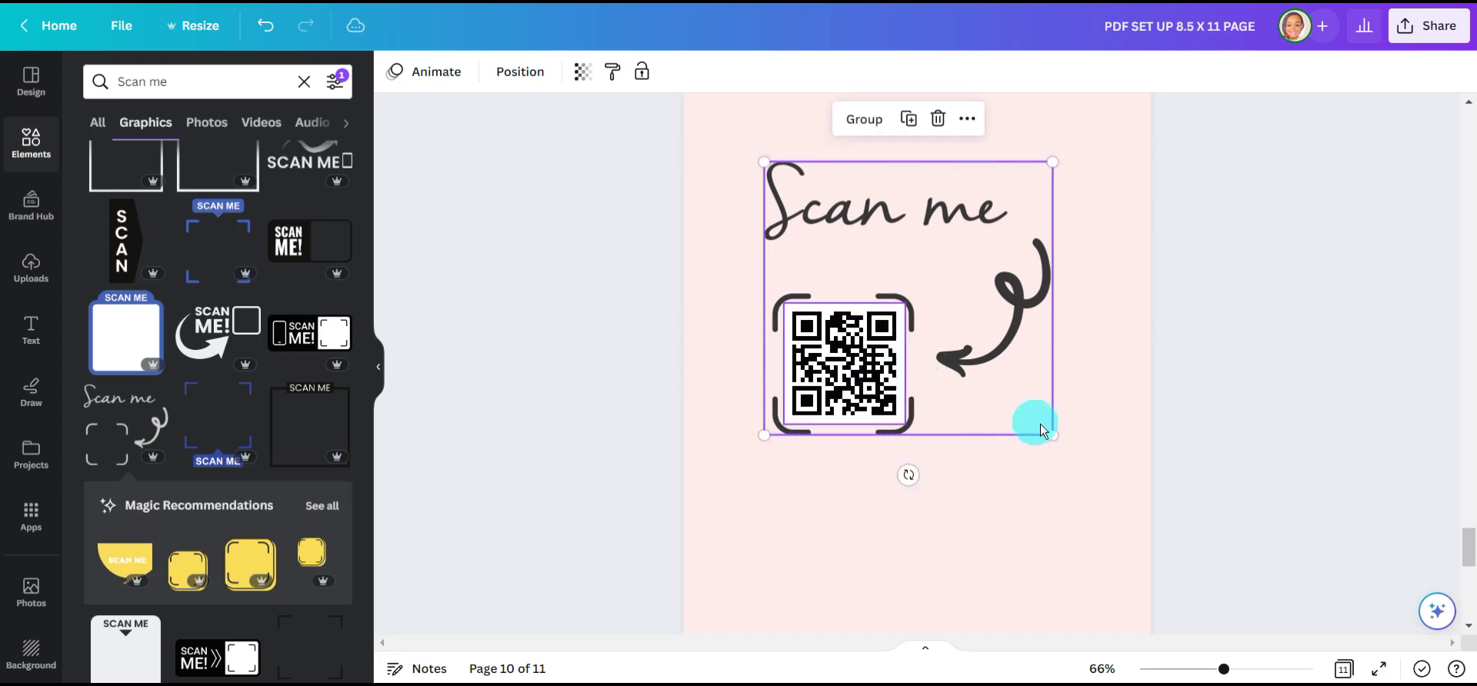
{"action": "left_click_drag", "start_coordinate": [1052, 429], "coordinate": [1128, 505]}
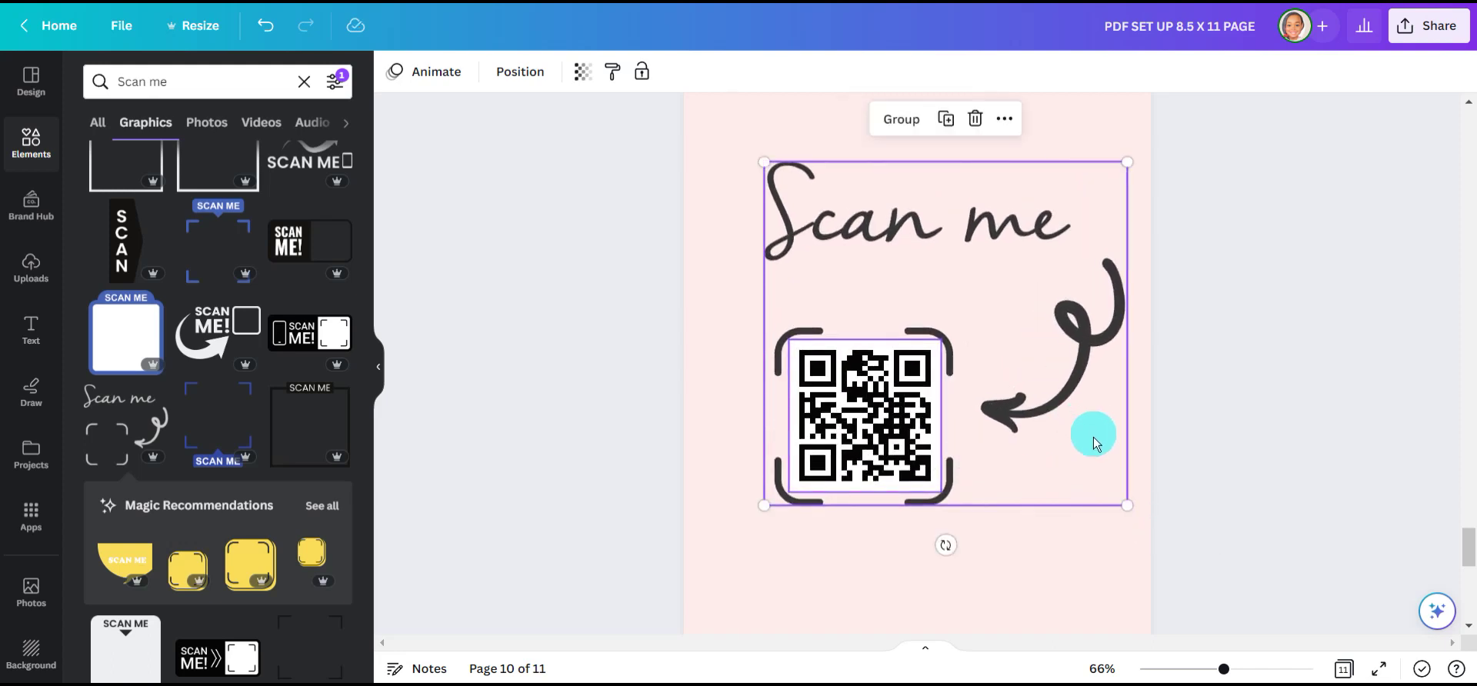
{"action": "left_click_drag", "start_coordinate": [888, 440], "coordinate": [883, 437]}
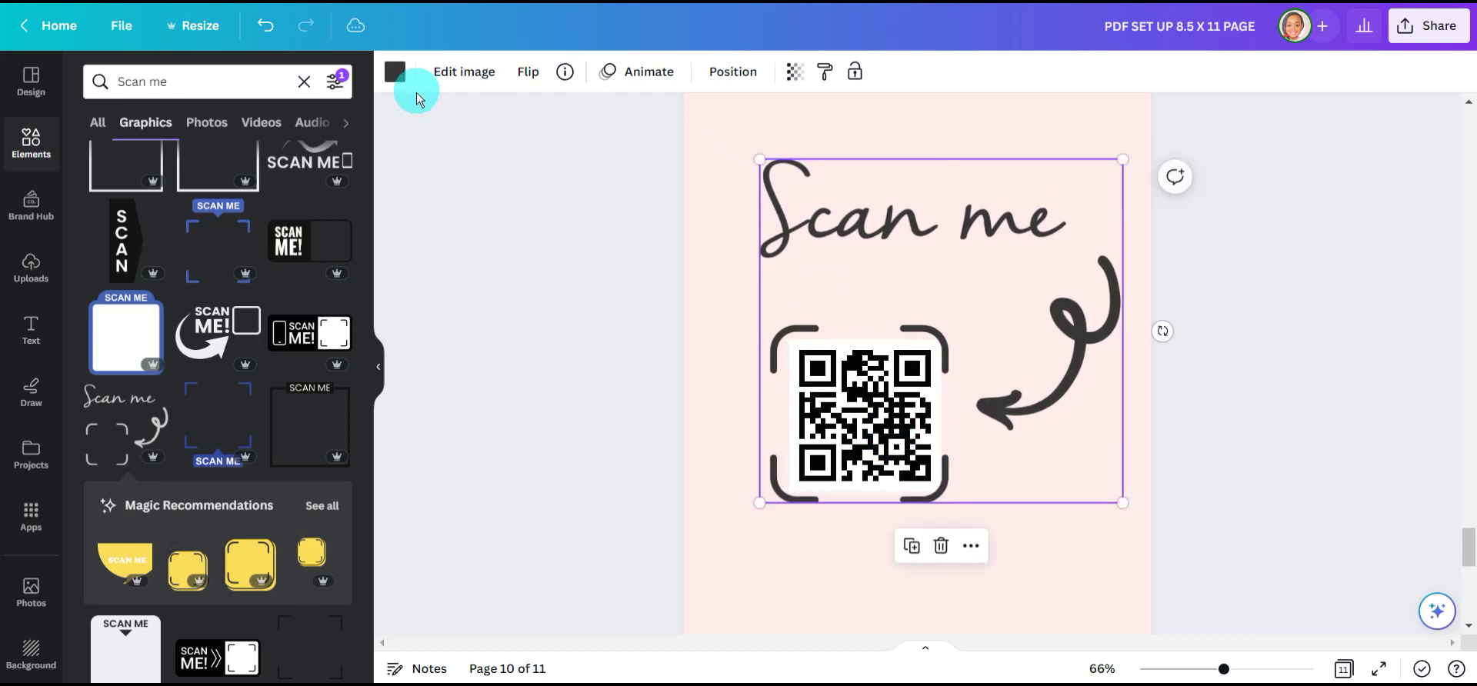
Make the Scan me graphic pink with an offset teal copy behind, grouped together.
{"action": "left_click", "coordinate": [416, 71]}
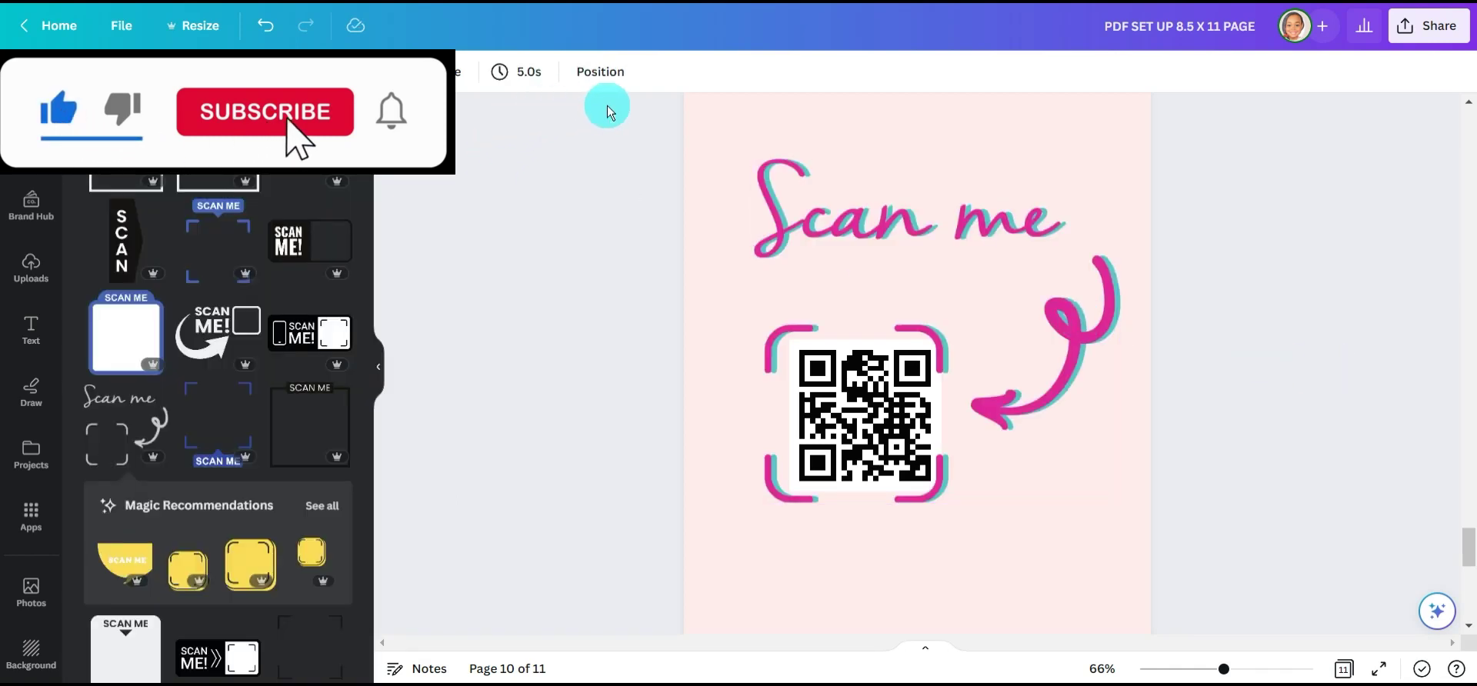
{"action": "left_click_drag", "start_coordinate": [609, 105], "coordinate": [1111, 517]}
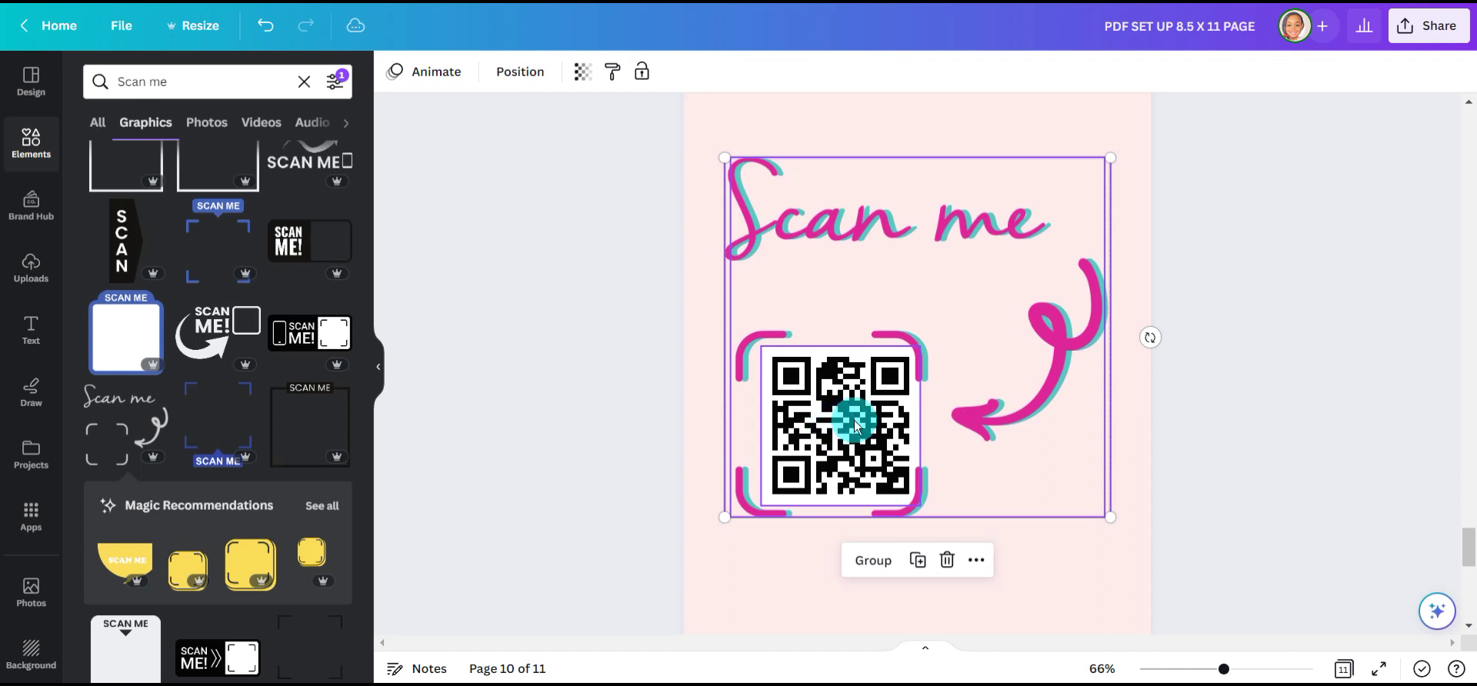
{"action": "left_click", "coordinate": [1309, 387]}
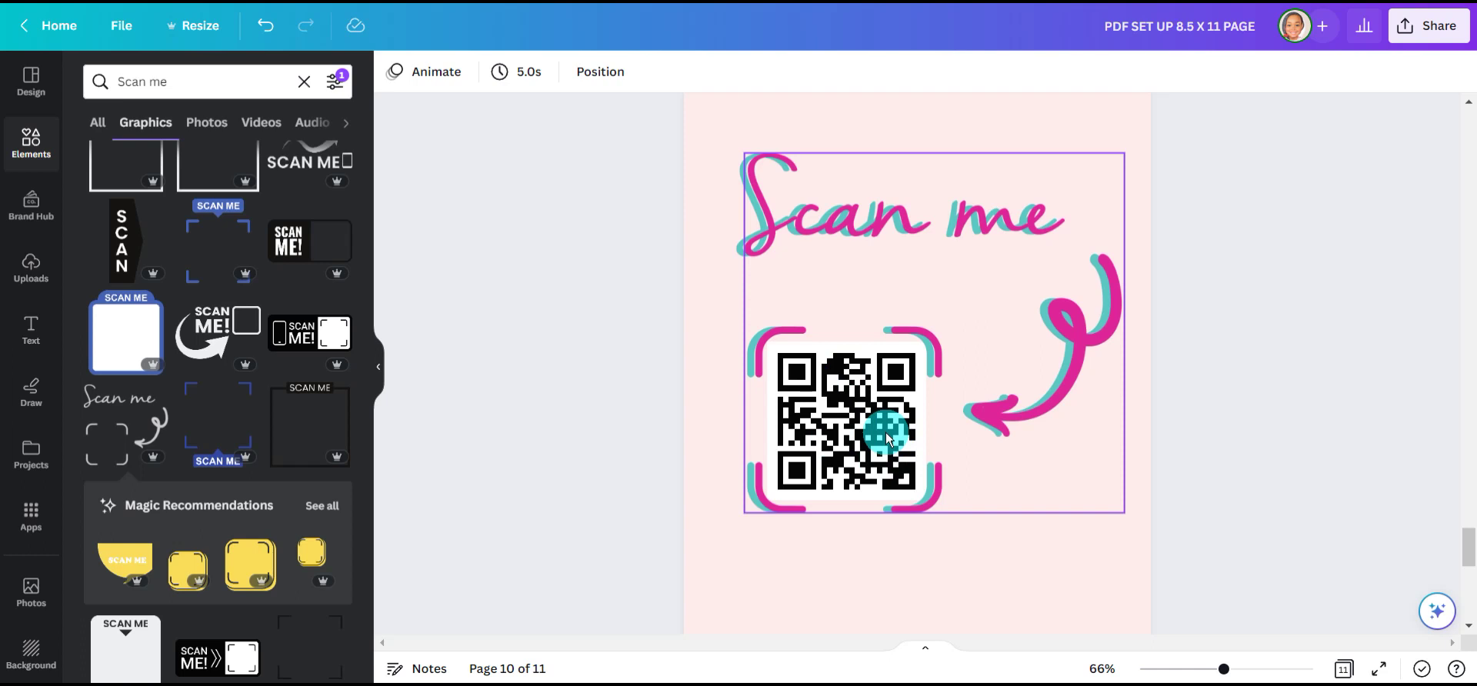
{"action": "left_click", "coordinate": [52, 139]}
Search elements for 'Canva' and place the Canva logo in the QR code's centre.
{"action": "left_click", "coordinate": [146, 80]}
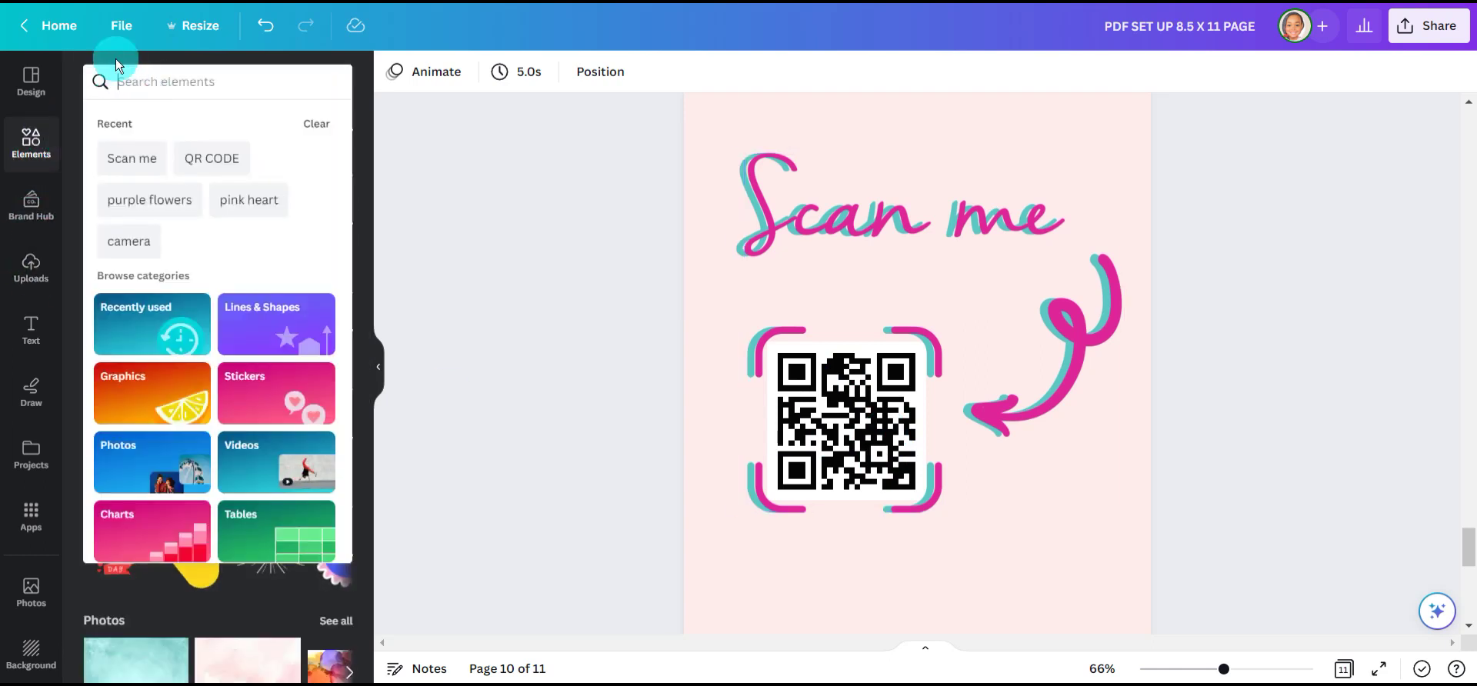
{"action": "type", "text": "Canva"}
{"action": "key", "text": "Return"}
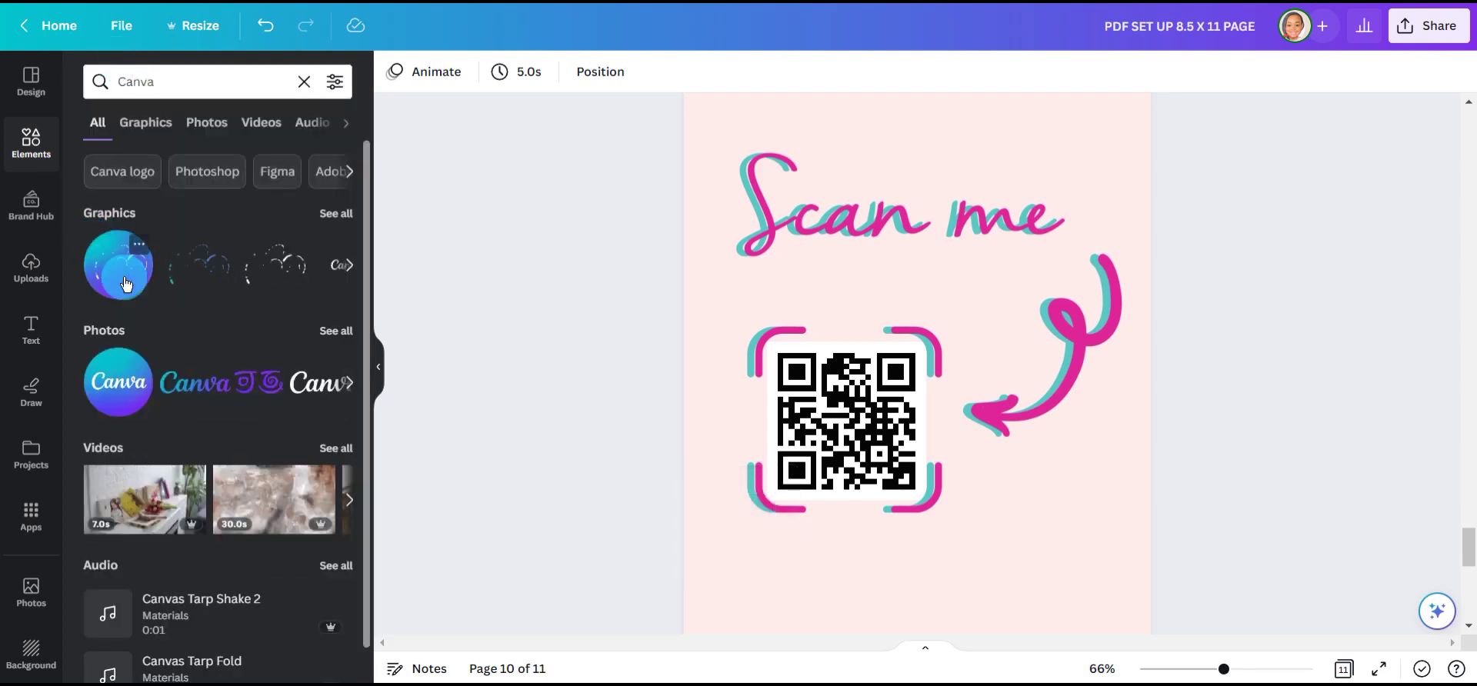
{"action": "left_click_drag", "start_coordinate": [126, 285], "coordinate": [847, 420]}
{"action": "left_click", "coordinate": [1050, 566]}
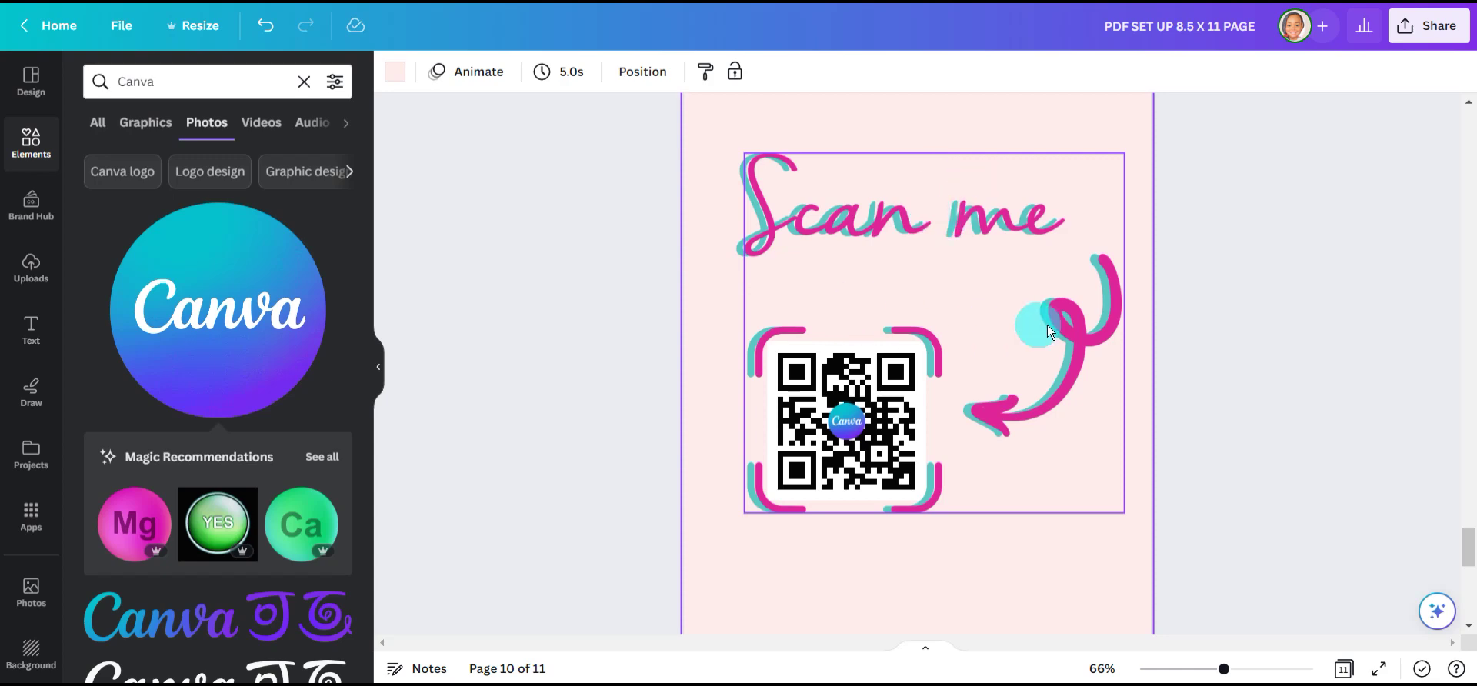
{"action": "scroll", "coordinate": [1047, 324], "scroll_direction": "up", "scroll_amount": 10}
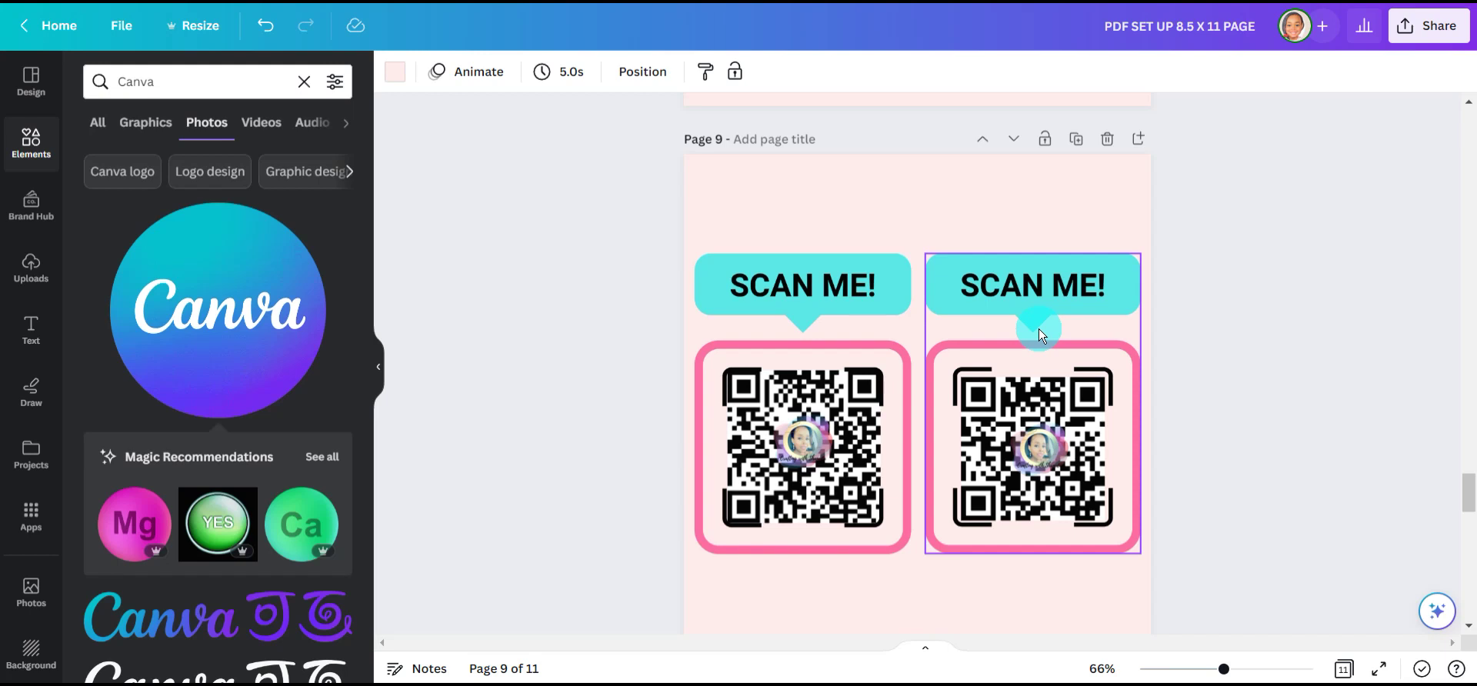